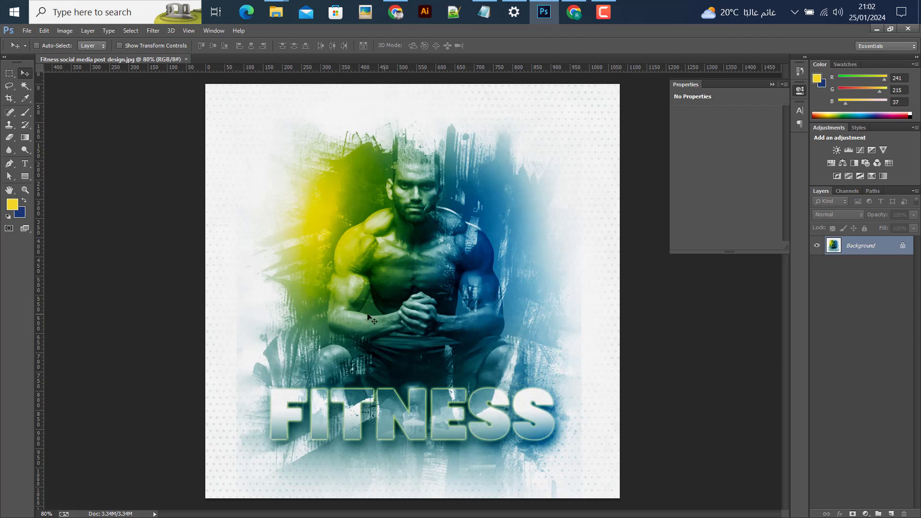
# Step: Switch from the finished Photoshop poster to the YouTube channel's playlists page in Chrome
pyautogui.click(386, 16)
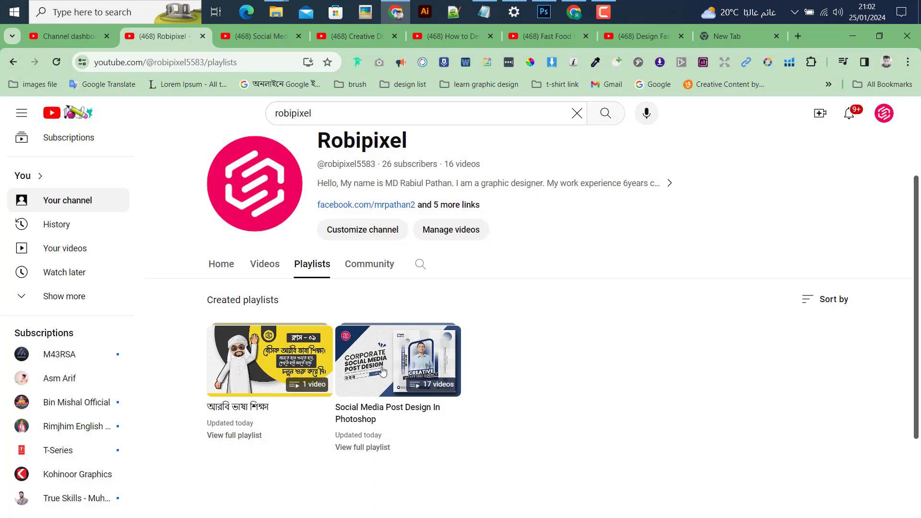
# Step: Browse the videos on the channel's Home tab, then minimize Chrome back to Photoshop
pyautogui.click(214, 263)
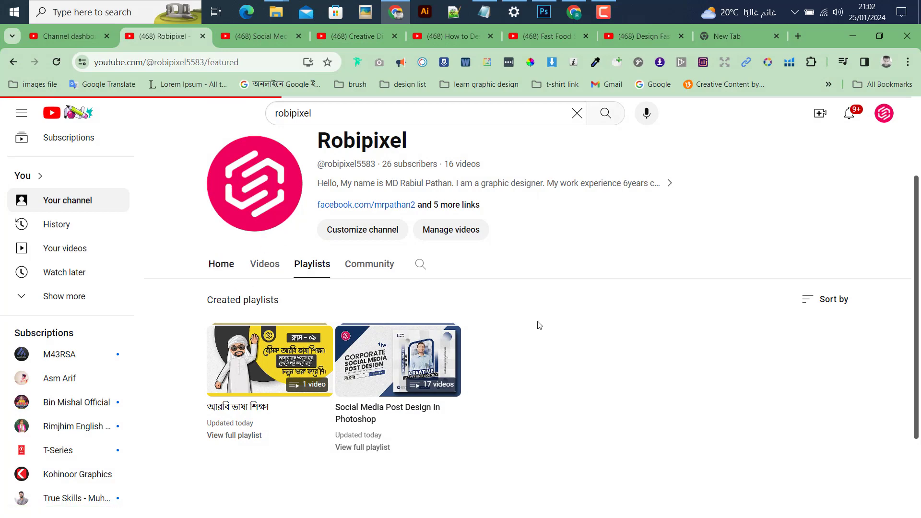
pyautogui.scroll(-5, 391, 384)
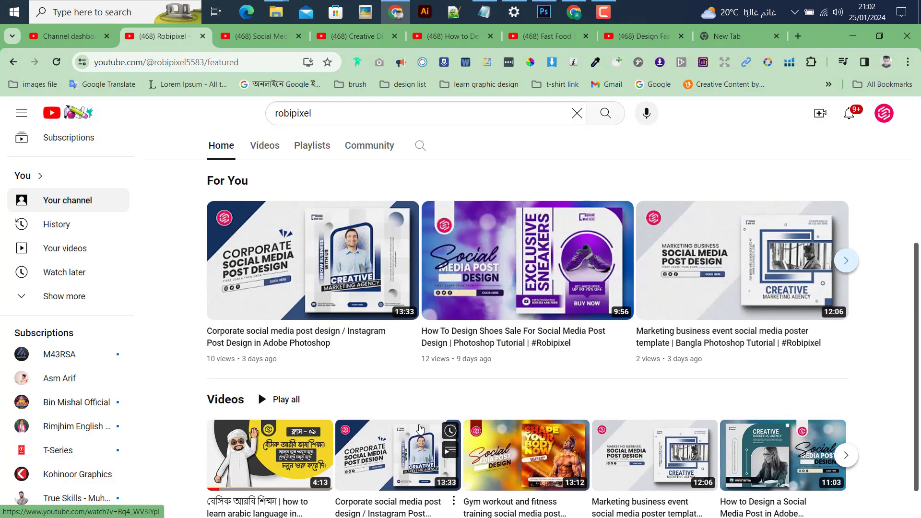
pyautogui.scroll(-1, 379, 418)
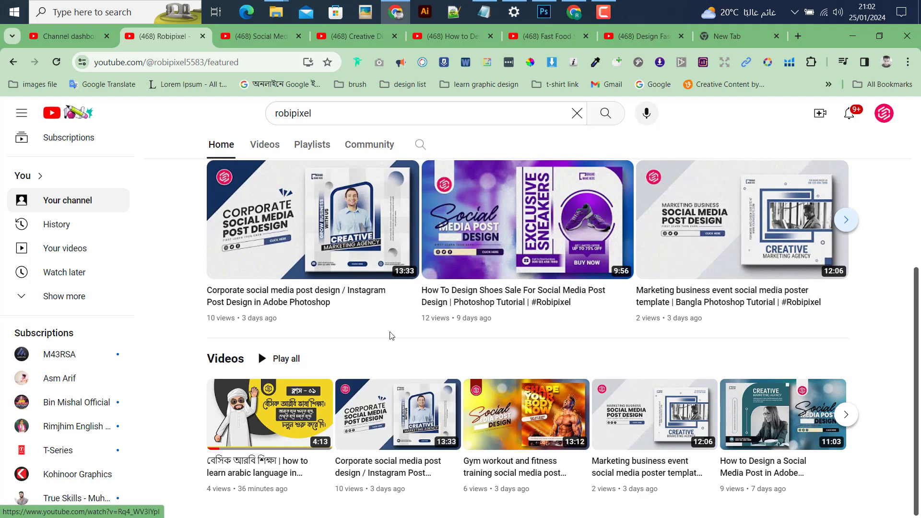
pyautogui.scroll(1, 644, 323)
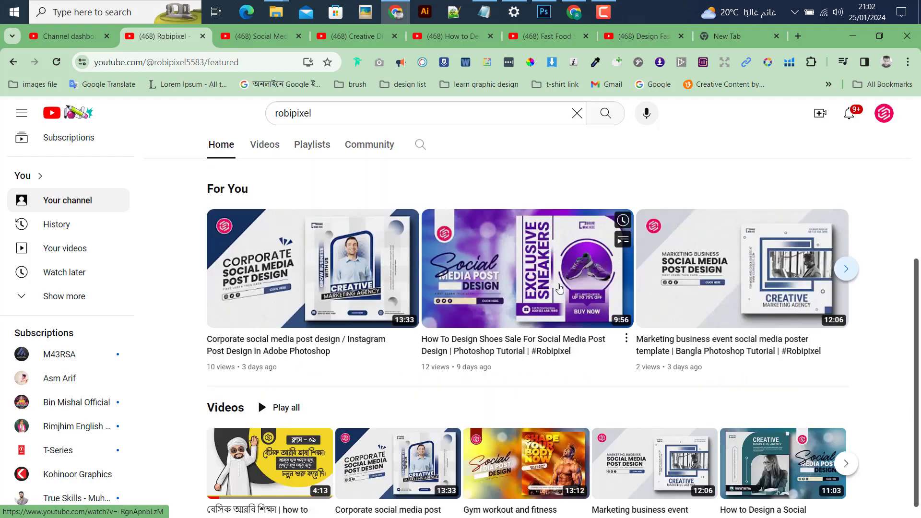
pyautogui.scroll(3, 643, 323)
pyautogui.click(854, 39)
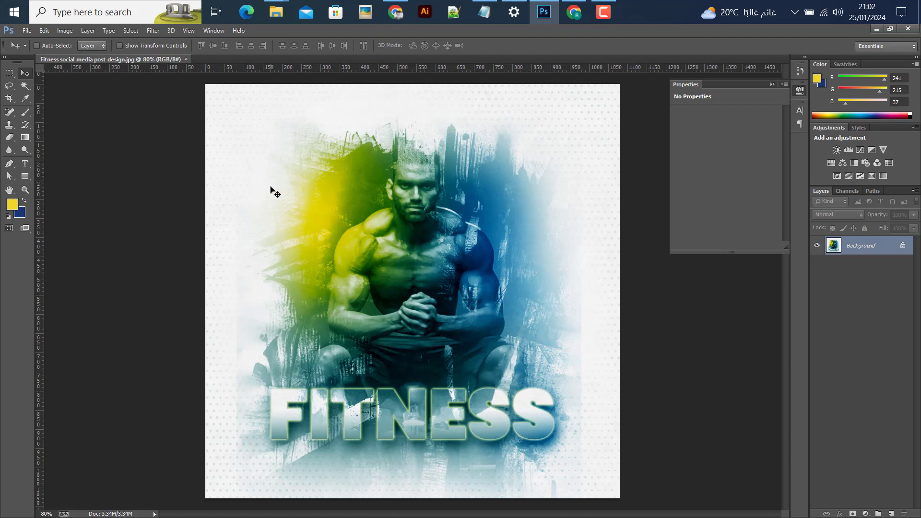
# Step: Create a new white 1080 × 1080 px document at 300 Pixels/Inch
pyautogui.click(26, 30)
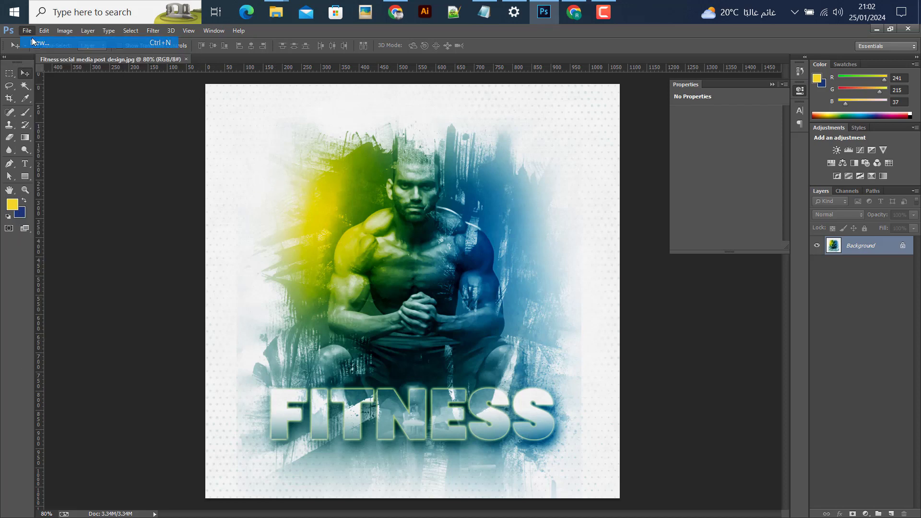
pyautogui.doubleClick(417, 176)
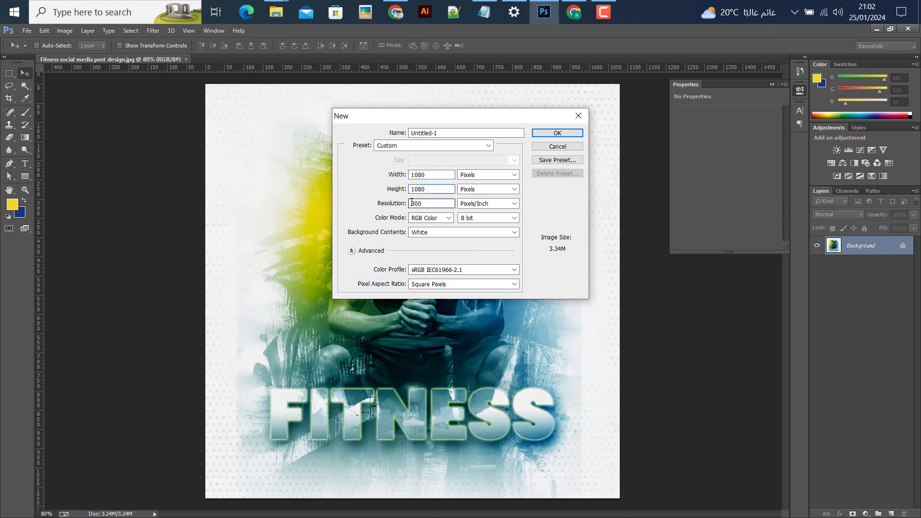
pyautogui.click(547, 135)
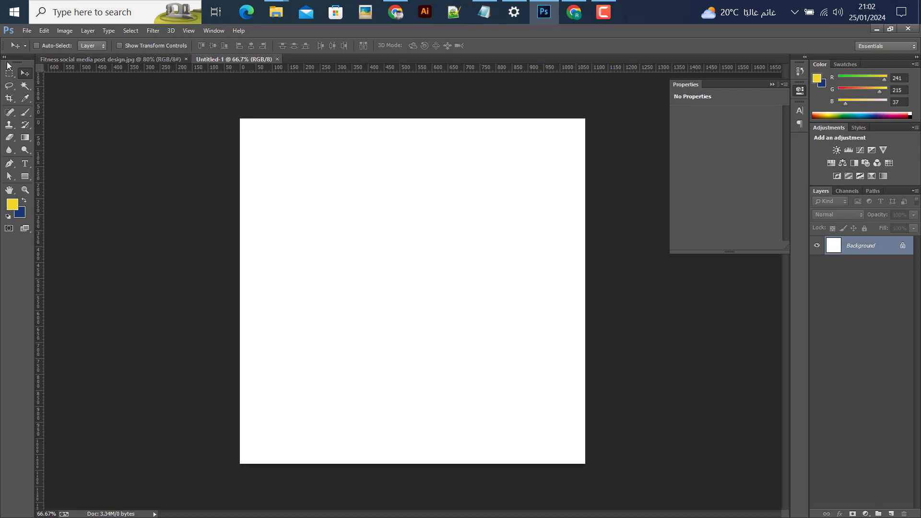
# Step: Place the blue brush-stroke image Untitled-1.png into the new canvas
pyautogui.click(26, 30)
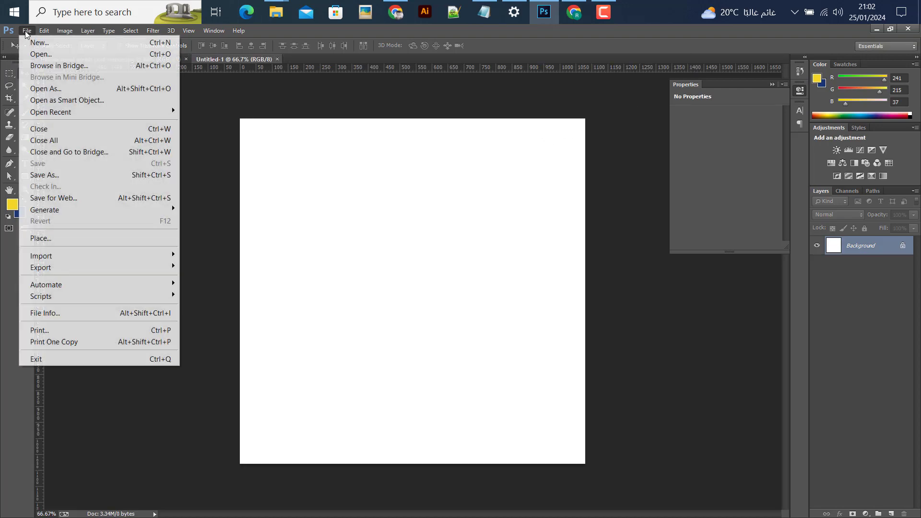
pyautogui.click(58, 237)
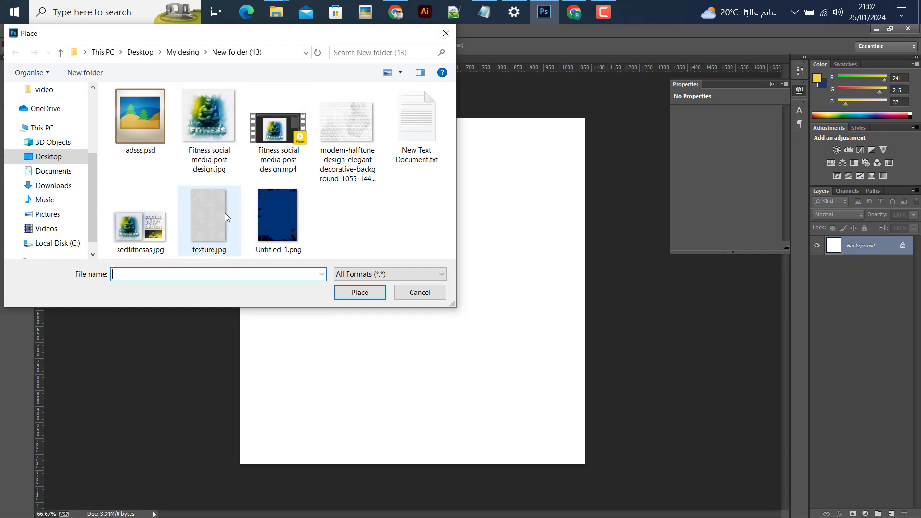
pyautogui.click(261, 221)
pyautogui.click(364, 293)
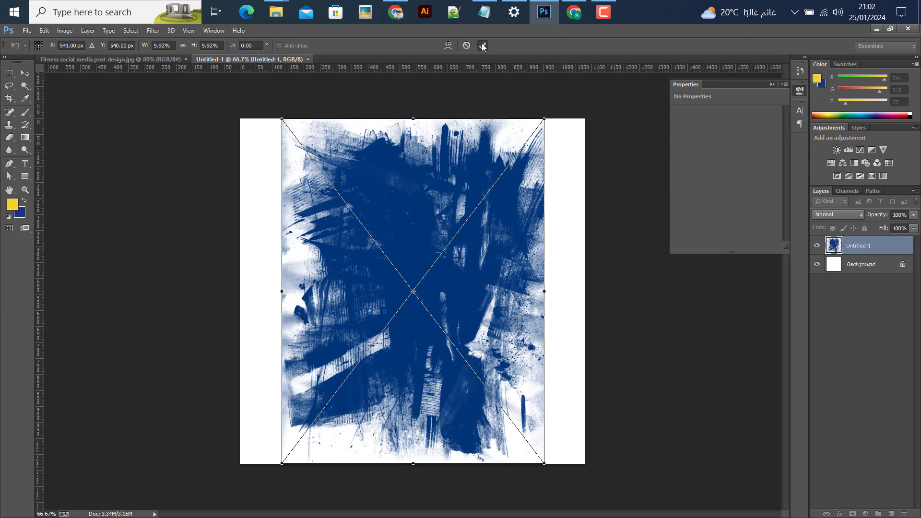
pyautogui.click(482, 46)
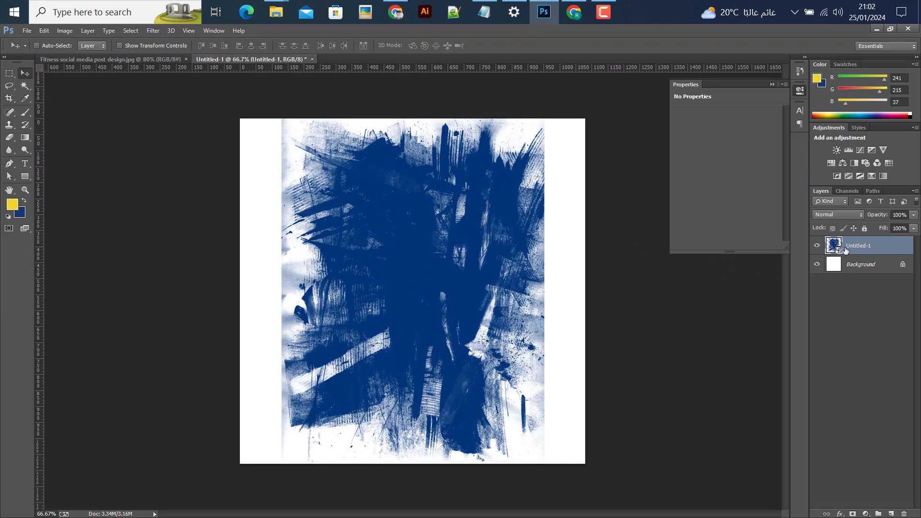
# Step: Rasterize the texture layer and move it about 24 px lower
pyautogui.rightClick(852, 248)
pyautogui.click(640, 205)
pyautogui.moveTo(443, 265); pyautogui.dragTo(436, 280)
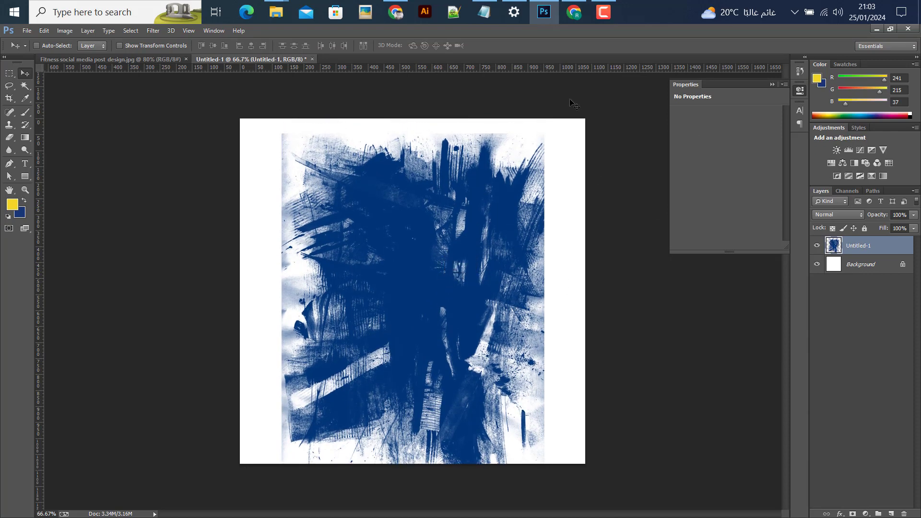
# Step: Place the pexels bodybuilder photo from the Downloads folder into the design
pyautogui.click(21, 31)
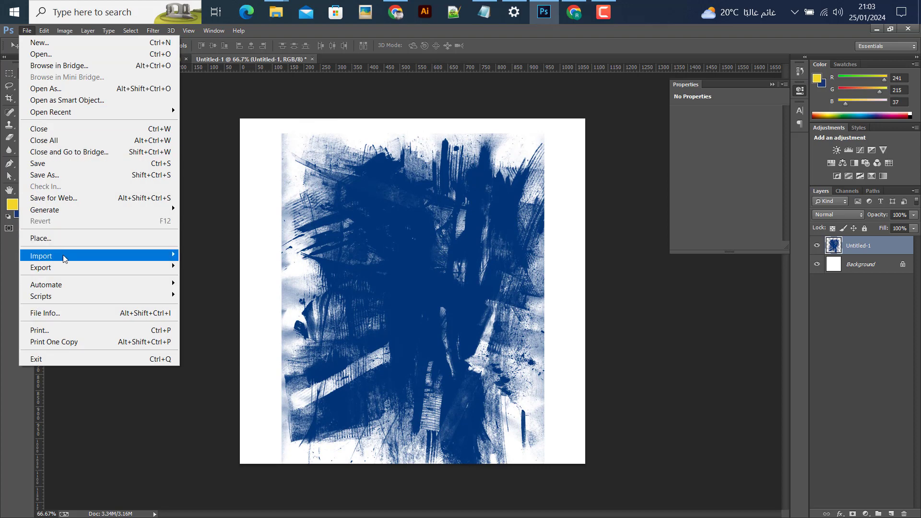
pyautogui.click(59, 239)
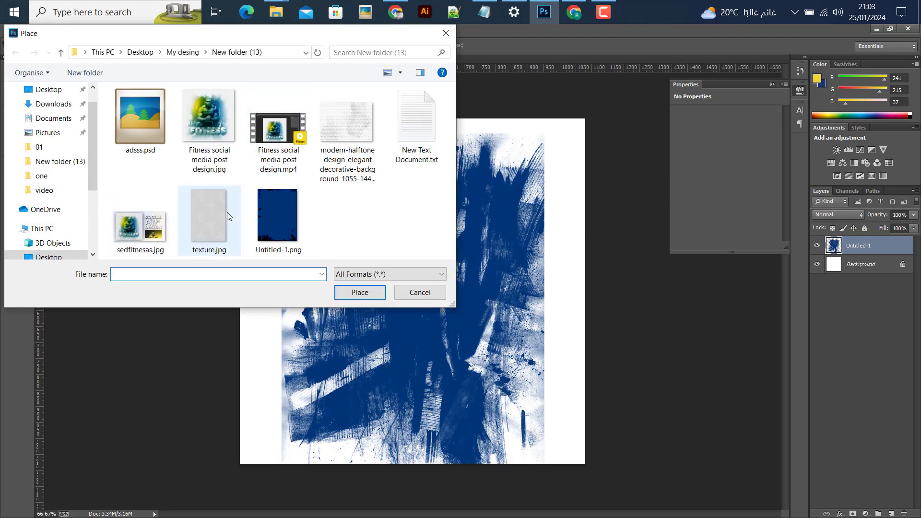
pyautogui.scroll(1, 29, 143)
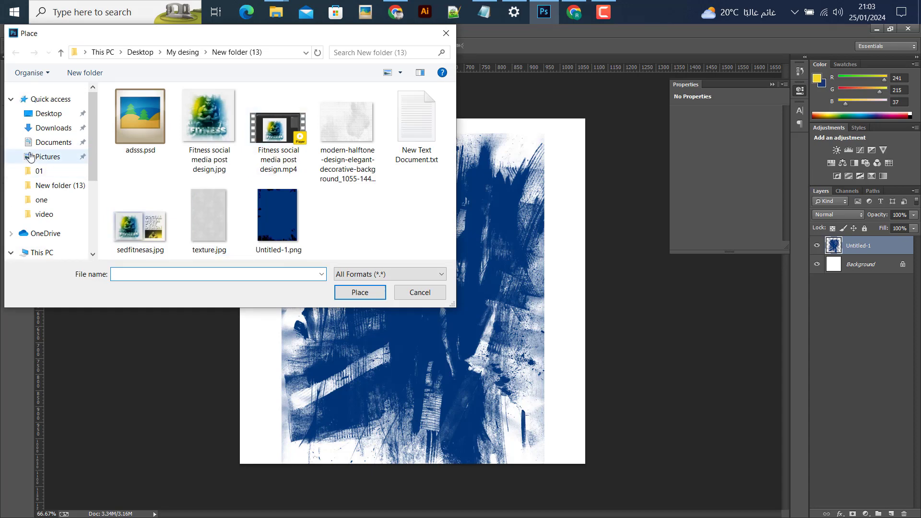
pyautogui.click(50, 127)
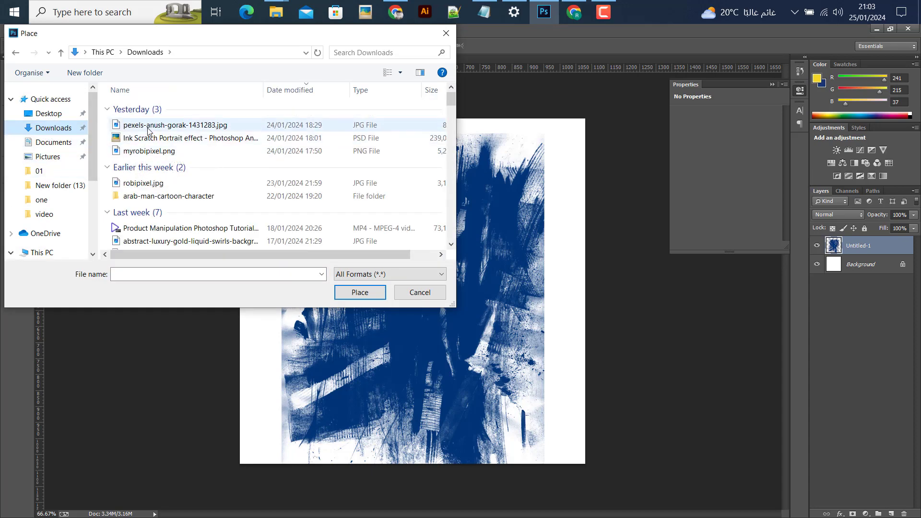
pyautogui.click(151, 126)
pyautogui.click(360, 293)
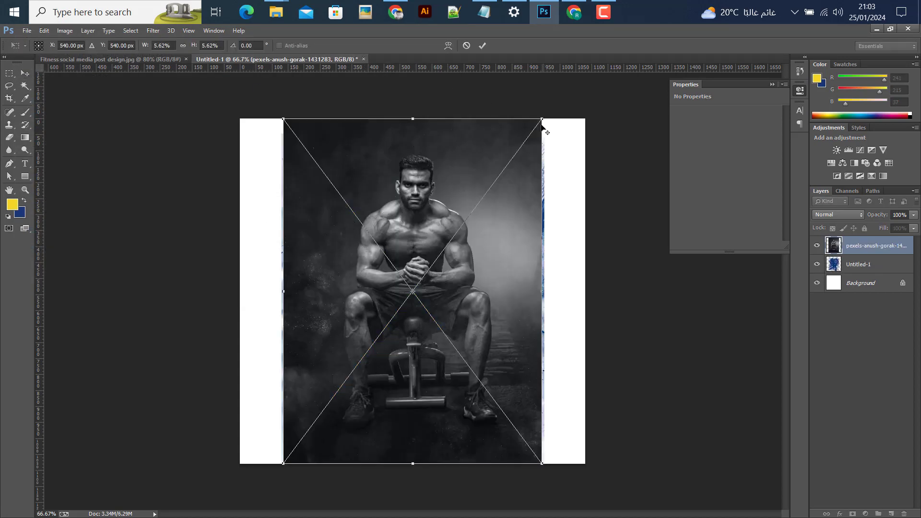
# Step: Enlarge the bodybuilder photo slightly and move it down on the canvas
pyautogui.moveTo(542, 118); pyautogui.dragTo(548, 109)
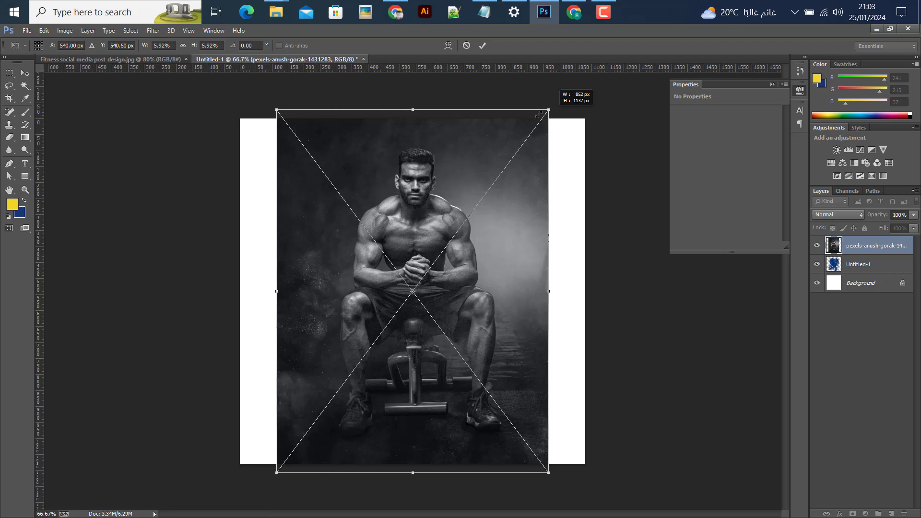
pyautogui.click(485, 45)
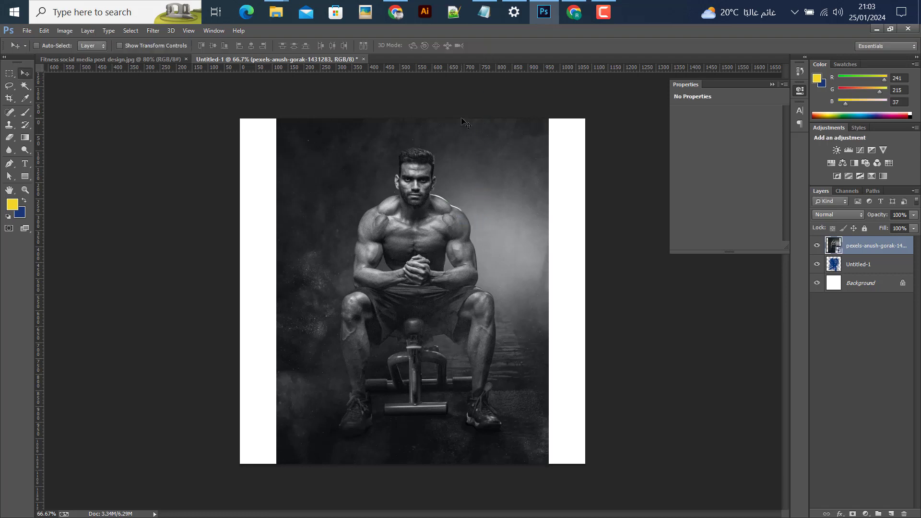
pyautogui.moveTo(424, 220); pyautogui.dragTo(425, 236)
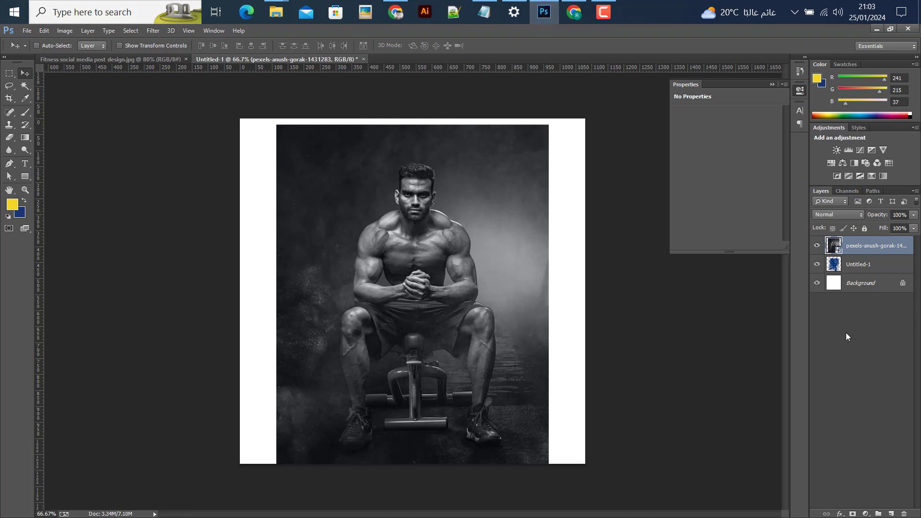
# Step: Rasterize the photo, stack the blue texture above it, and load the texture's shape as a selection
pyautogui.rightClick(855, 252)
pyautogui.click(669, 206)
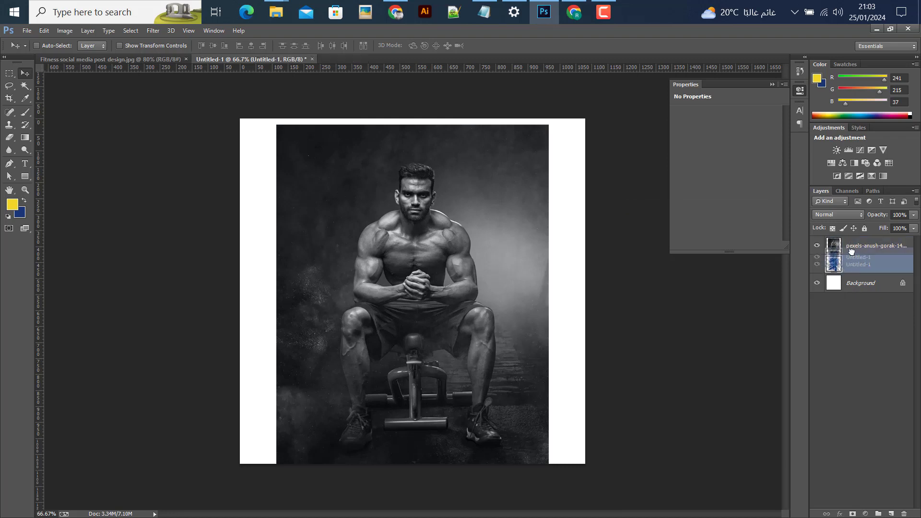
pyautogui.moveTo(844, 267); pyautogui.dragTo(851, 240)
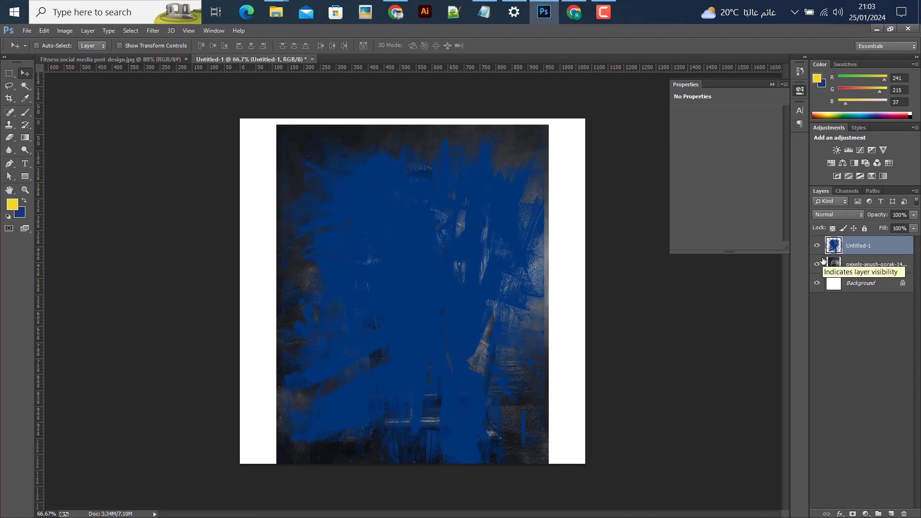
pyautogui.keyDown('ctrl'); pyautogui.click(835, 247); pyautogui.keyUp('ctrl')
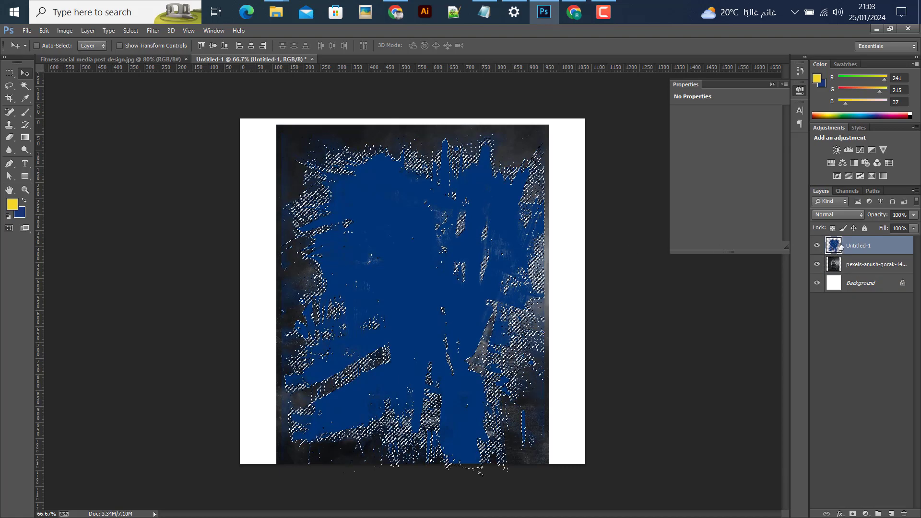
# Step: Choose the plain Lasso tool in Add to selection mode
pyautogui.scroll(2, 492, 268)
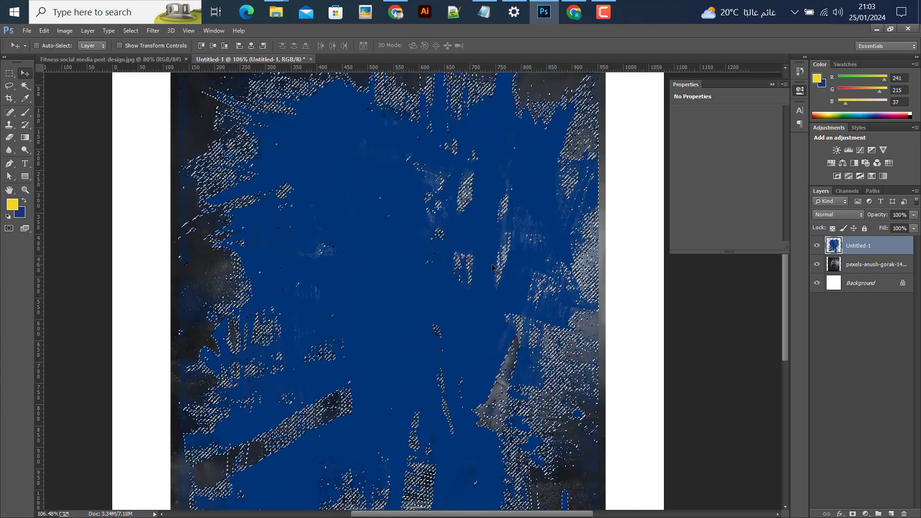
pyautogui.scroll(1, 493, 268)
pyautogui.click(11, 88)
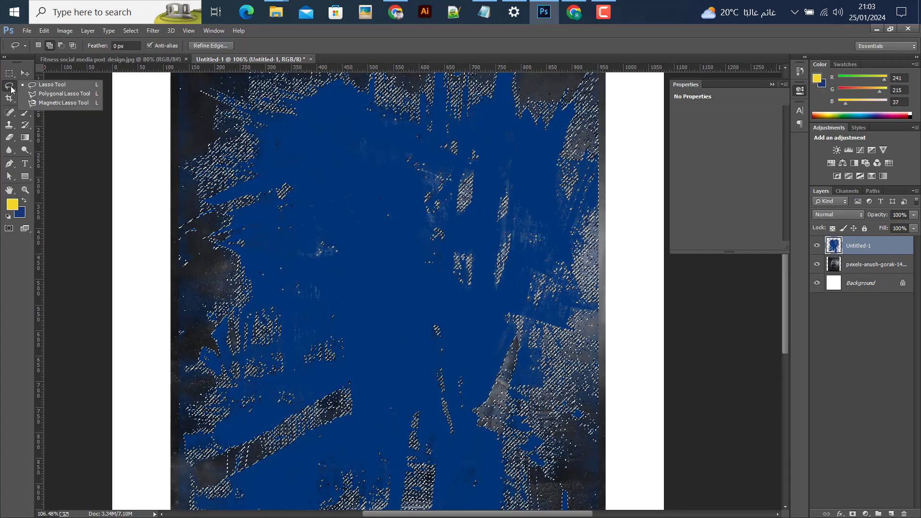
pyautogui.click(43, 84)
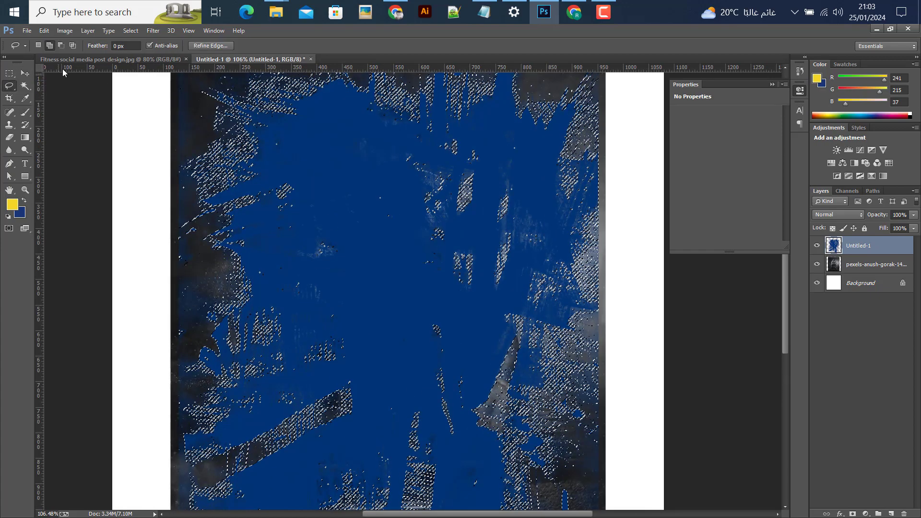
pyautogui.click(48, 45)
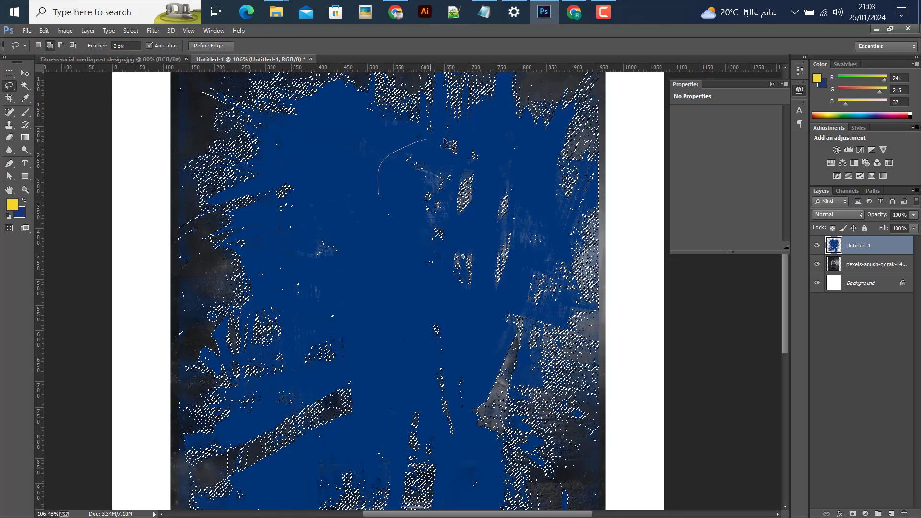
# Step: Draw lasso loops filling the gaps in the lower, middle and upper-left selection
pyautogui.moveTo(517, 272); pyautogui.dragTo(420, 283)
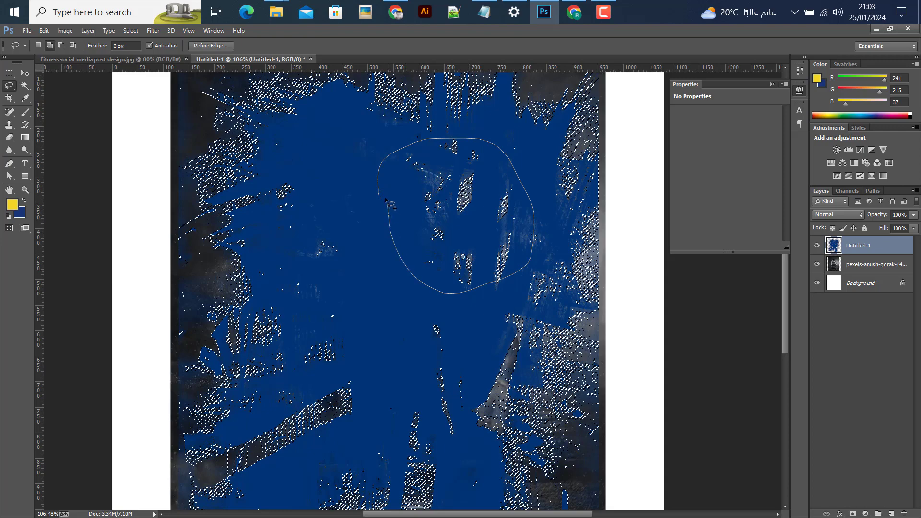
pyautogui.moveTo(385, 200); pyautogui.dragTo(387, 201)
pyautogui.moveTo(390, 303); pyautogui.dragTo(456, 326)
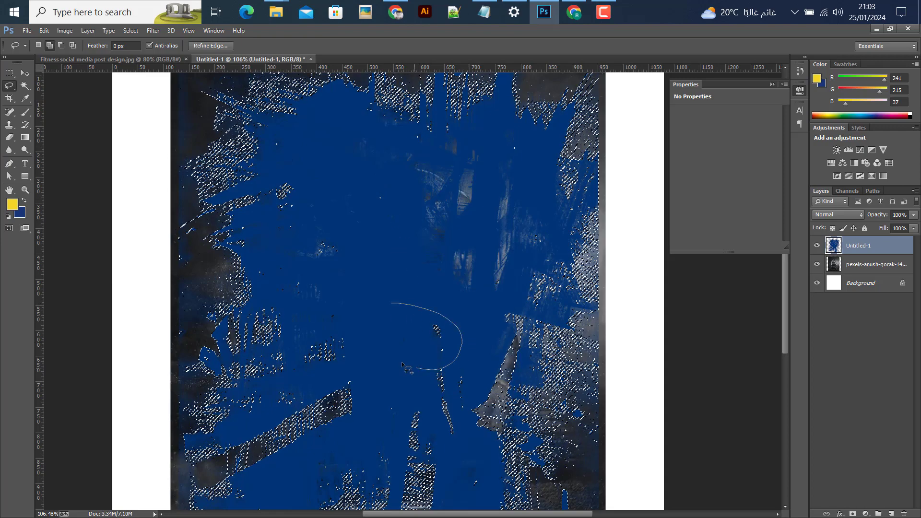
pyautogui.moveTo(391, 293); pyautogui.dragTo(395, 301)
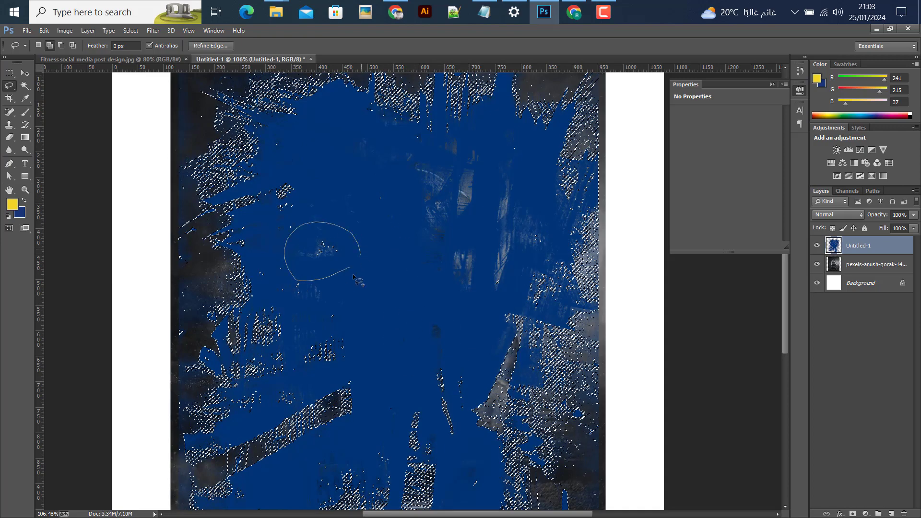
pyautogui.moveTo(353, 277); pyautogui.dragTo(356, 271)
pyautogui.moveTo(297, 237); pyautogui.dragTo(269, 189)
pyautogui.moveTo(312, 245); pyautogui.dragTo(316, 248)
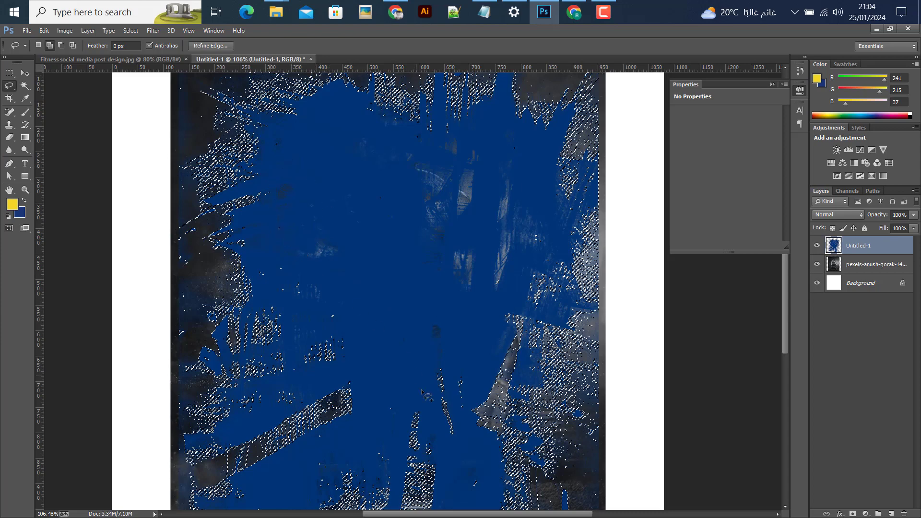
pyautogui.moveTo(442, 398); pyautogui.dragTo(437, 378)
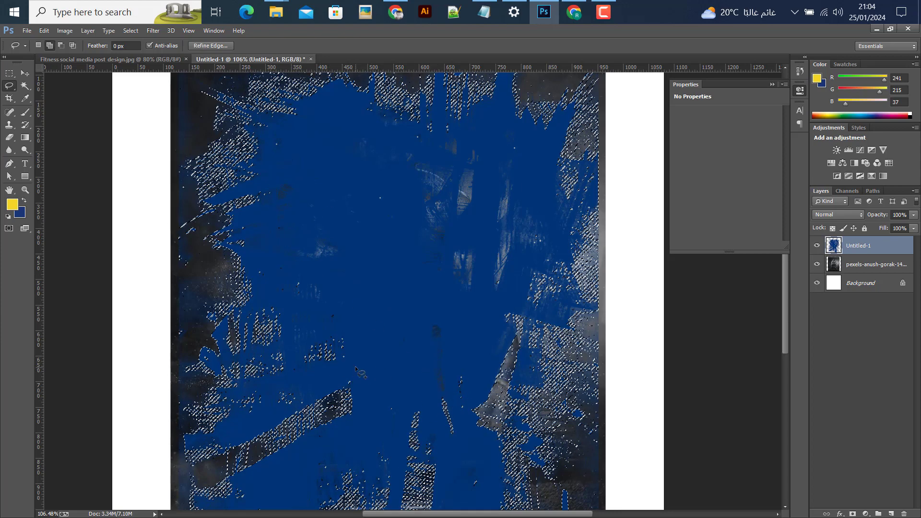
pyautogui.moveTo(356, 365)
pyautogui.mouseDown()
pyautogui.moveTo(312, 375)
pyautogui.moveTo(354, 371)
pyautogui.mouseUp()
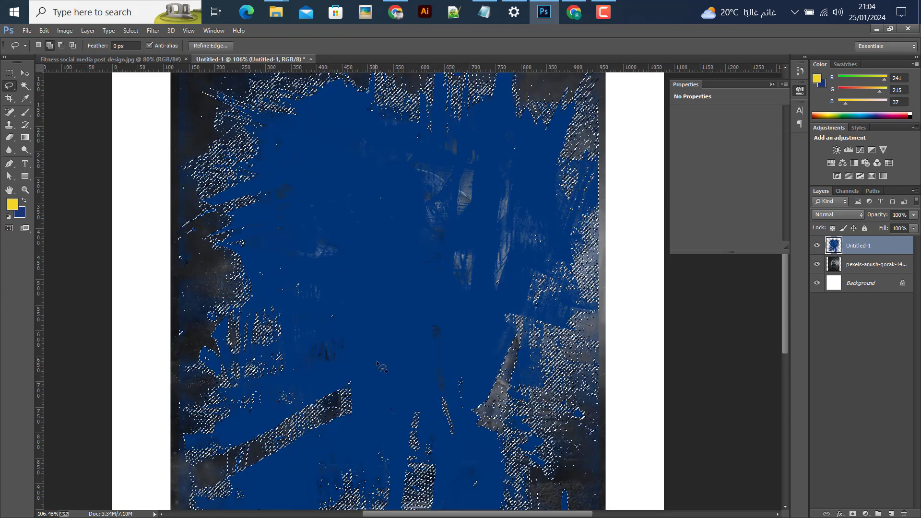
# Step: Fill the remaining lower gaps in the selection, then target the man's photo layer
pyautogui.scroll(-2, 336, 307)
pyautogui.moveTo(339, 301); pyautogui.dragTo(311, 265)
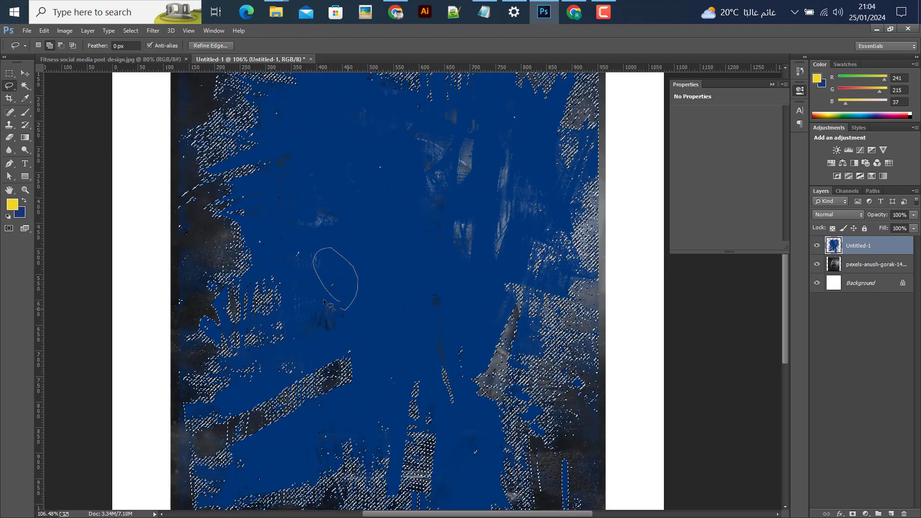
pyautogui.moveTo(324, 302); pyautogui.dragTo(331, 307)
pyautogui.scroll(-2, 384, 345)
pyautogui.moveTo(464, 379)
pyautogui.mouseDown()
pyautogui.moveTo(444, 391)
pyautogui.moveTo(466, 384)
pyautogui.mouseUp()
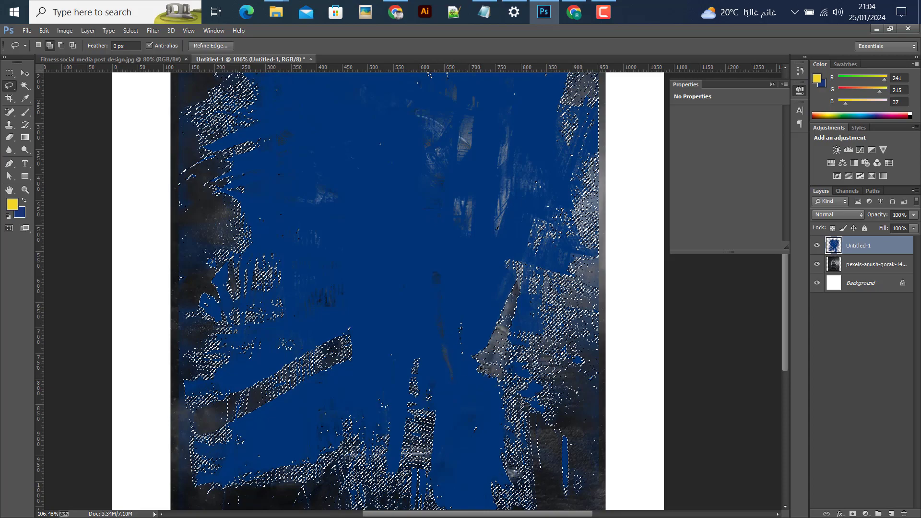
pyautogui.scroll(-2, 480, 336)
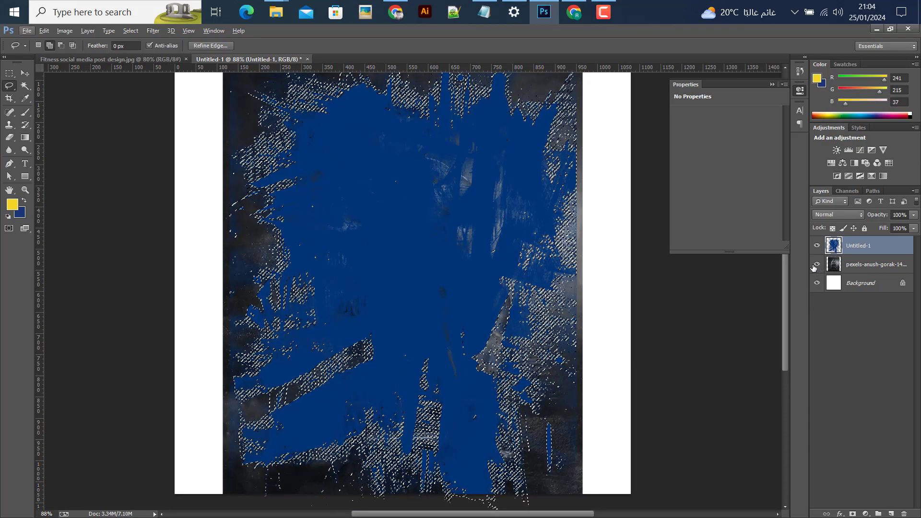
pyautogui.click(863, 264)
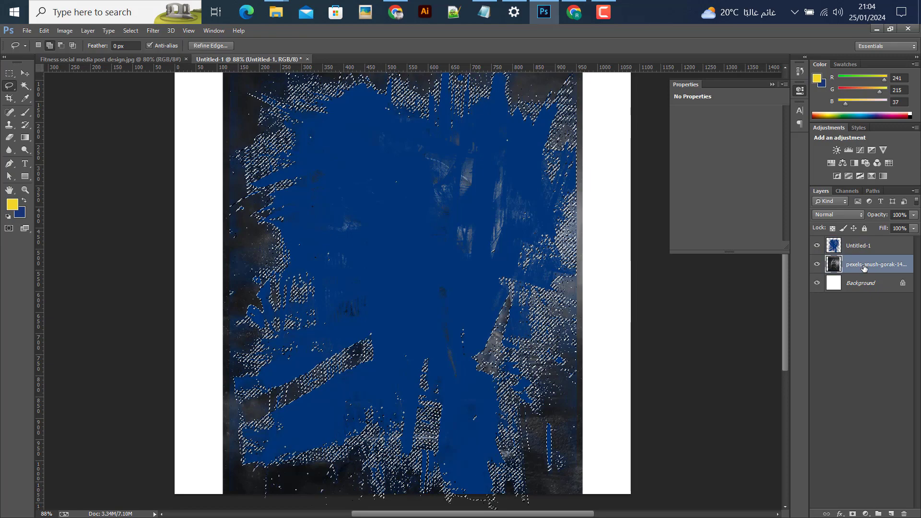
# Step: Mask the bodybuilder photo to the brush-shape selection and compare it hidden and shown
pyautogui.click(852, 514)
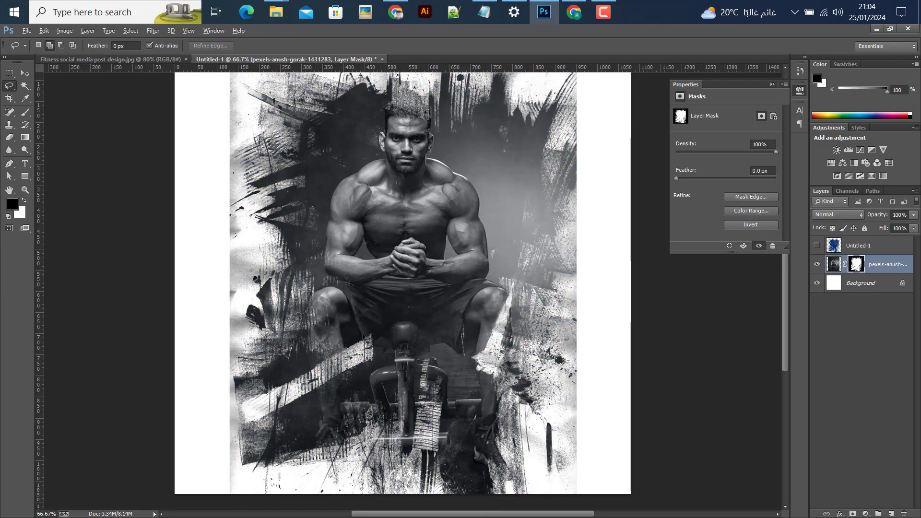
pyautogui.hotkey('ctrl', '-')
pyautogui.click(25, 76)
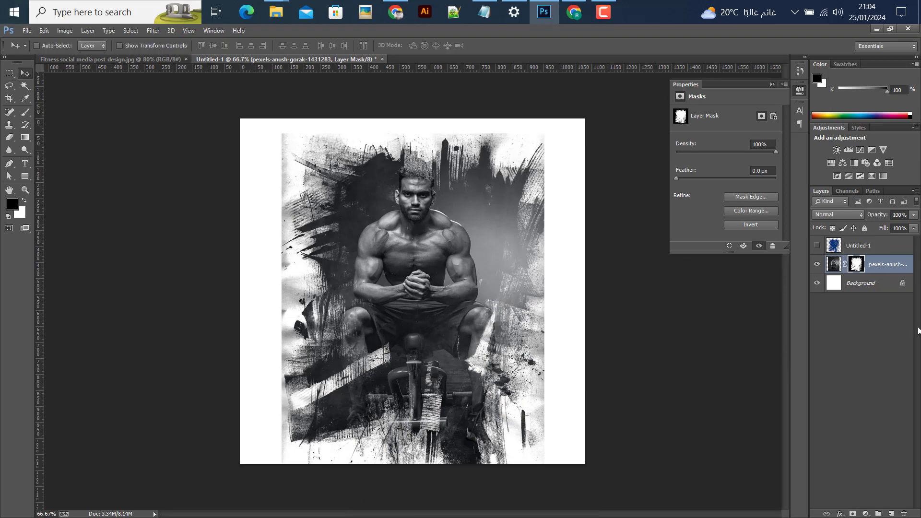
pyautogui.click(815, 266)
# Step: Paint the mask edges with a soft brush so the photo fades into white
pyautogui.click(25, 112)
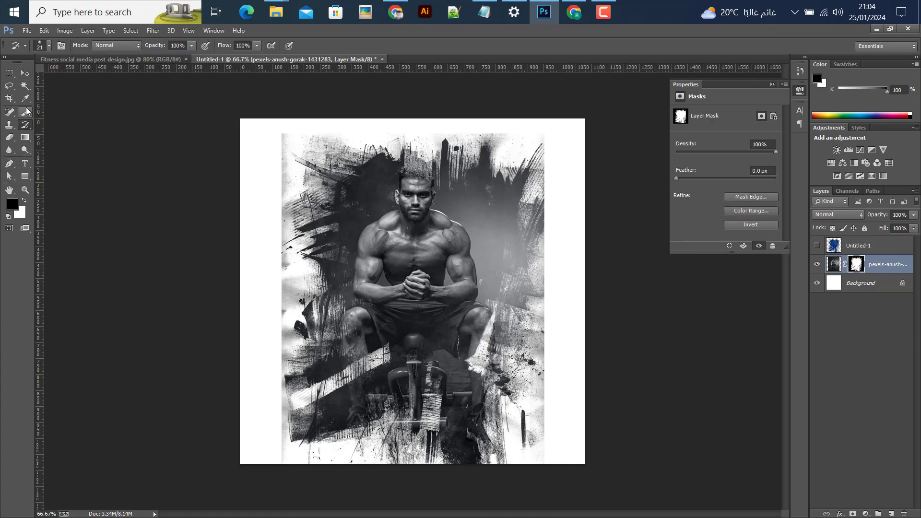
pyautogui.moveTo(242, 171)
pyautogui.mouseDown()
pyautogui.moveTo(284, 123)
pyautogui.moveTo(555, 102)
pyautogui.moveTo(580, 148)
pyautogui.moveTo(587, 296)
pyautogui.moveTo(594, 175)
pyautogui.moveTo(573, 154)
pyautogui.moveTo(598, 329)
pyautogui.moveTo(588, 316)
pyautogui.moveTo(563, 425)
pyautogui.mouseUp()
pyautogui.hotkey('ctrl', '-')
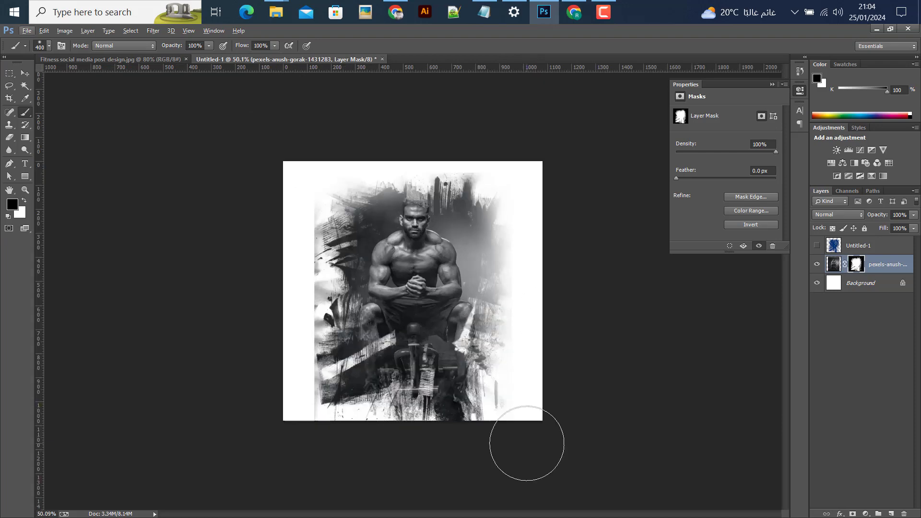
pyautogui.moveTo(502, 438)
pyautogui.mouseDown()
pyautogui.moveTo(437, 448)
pyautogui.moveTo(304, 436)
pyautogui.moveTo(267, 282)
pyautogui.moveTo(275, 230)
pyautogui.moveTo(283, 249)
pyautogui.moveTo(291, 218)
pyautogui.moveTo(288, 298)
pyautogui.moveTo(269, 339)
pyautogui.mouseUp()
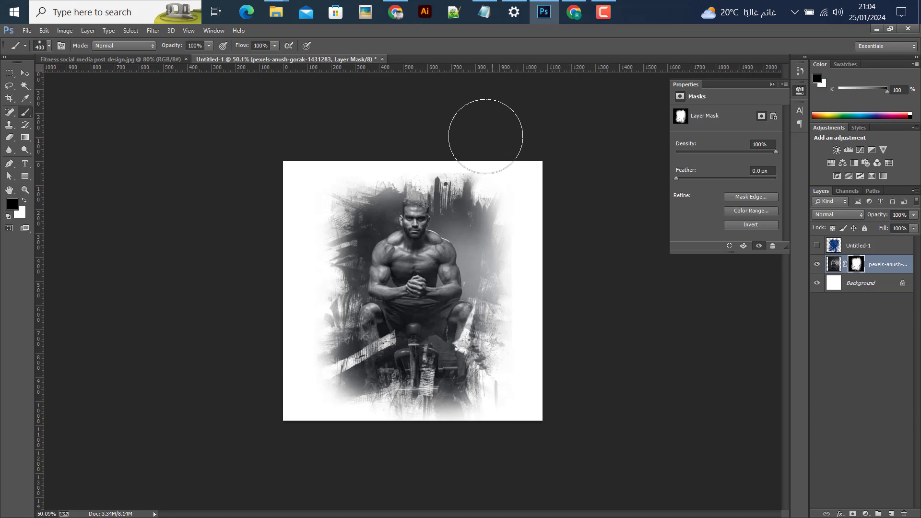
# Step: Enlarge the masked photo slightly, reposition it, and target the photo instead of its mask
pyautogui.click(25, 73)
pyautogui.scroll(3, 421, 325)
pyautogui.hotkey('ctrl', 't')
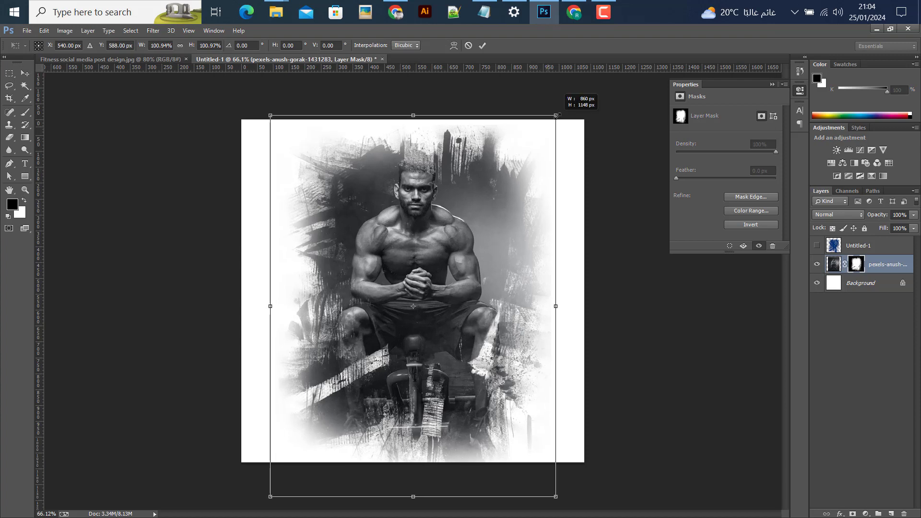
pyautogui.moveTo(548, 126); pyautogui.dragTo(558, 111)
pyautogui.click(482, 45)
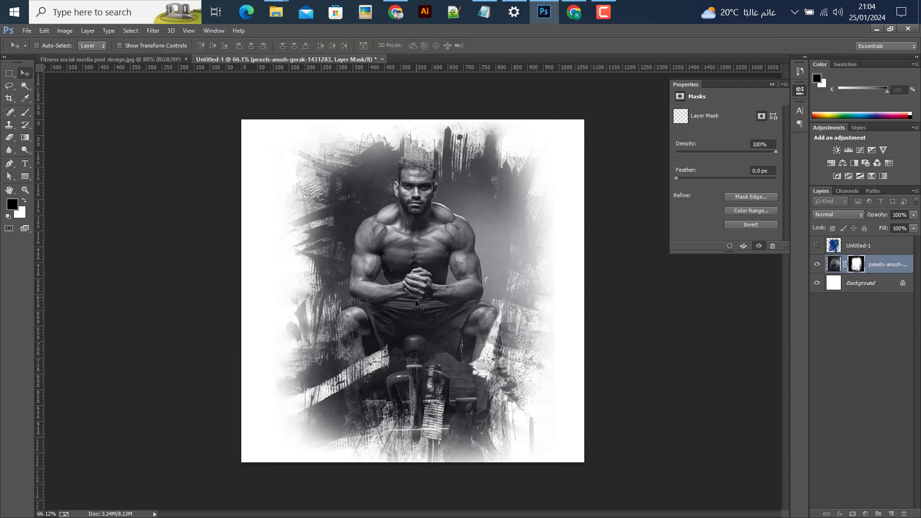
pyautogui.moveTo(414, 293); pyautogui.dragTo(420, 297)
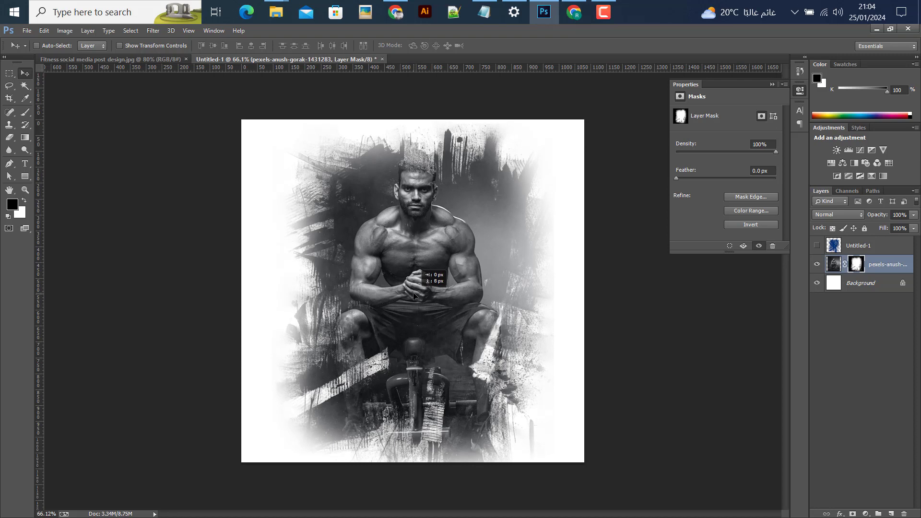
pyautogui.click(834, 264)
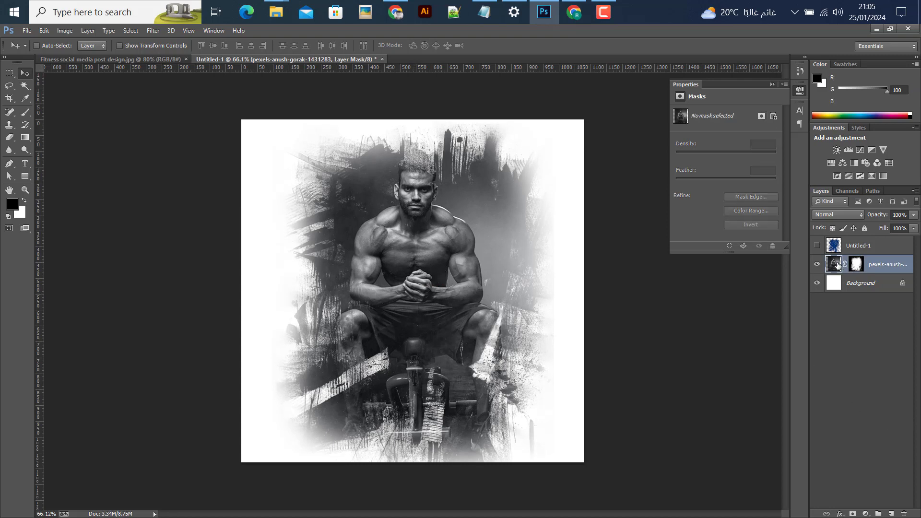
# Step: On a new layer, paint a soft blue glow over the upper right with a 700 px brush
pyautogui.click(890, 513)
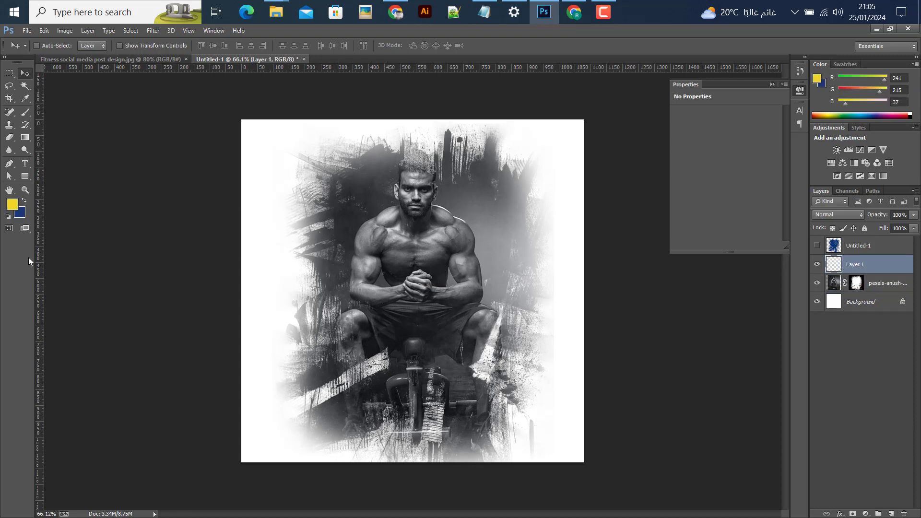
pyautogui.click(28, 112)
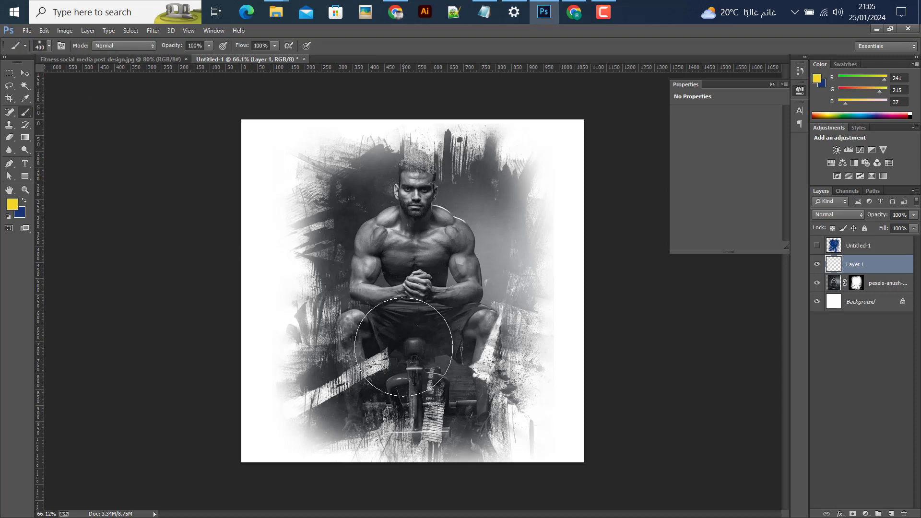
pyautogui.press(']')
pyautogui.press(']')
pyautogui.press(']')
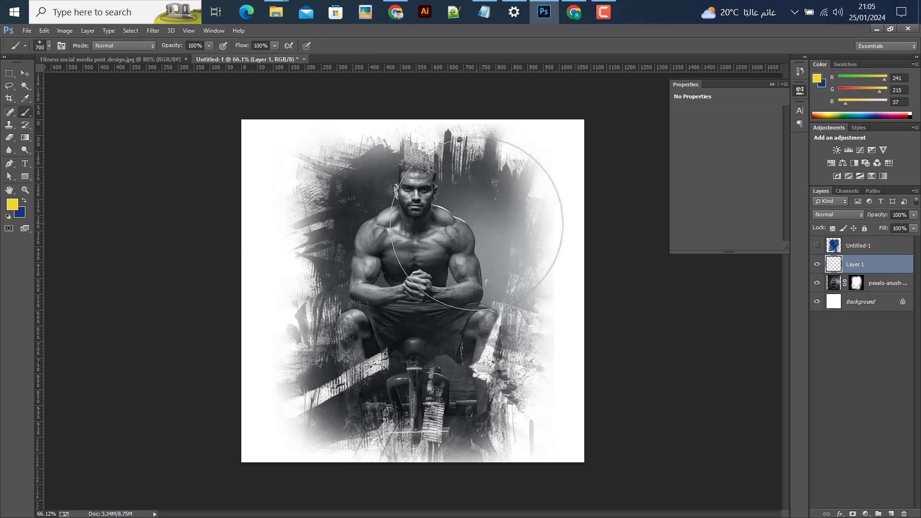
pyautogui.moveTo(477, 224); pyautogui.dragTo(483, 216)
pyautogui.hotkey('ctrl', 'z')
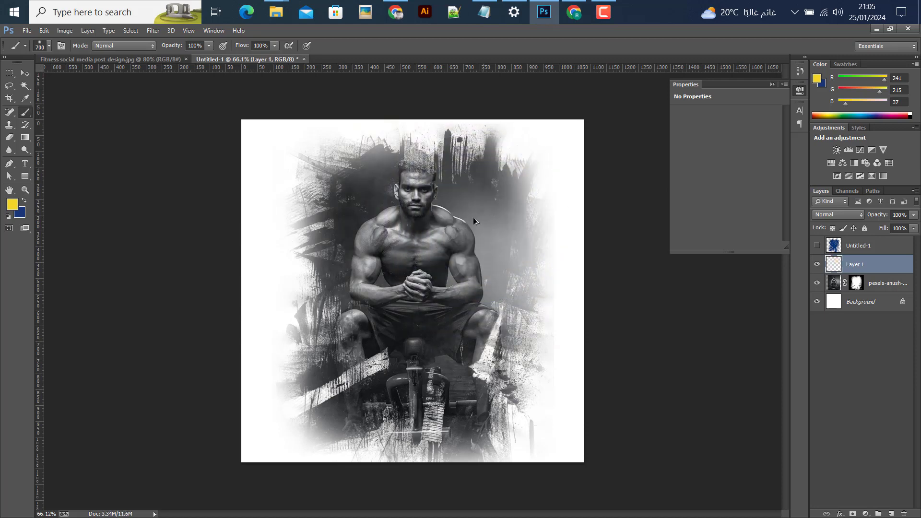
pyautogui.click(23, 202)
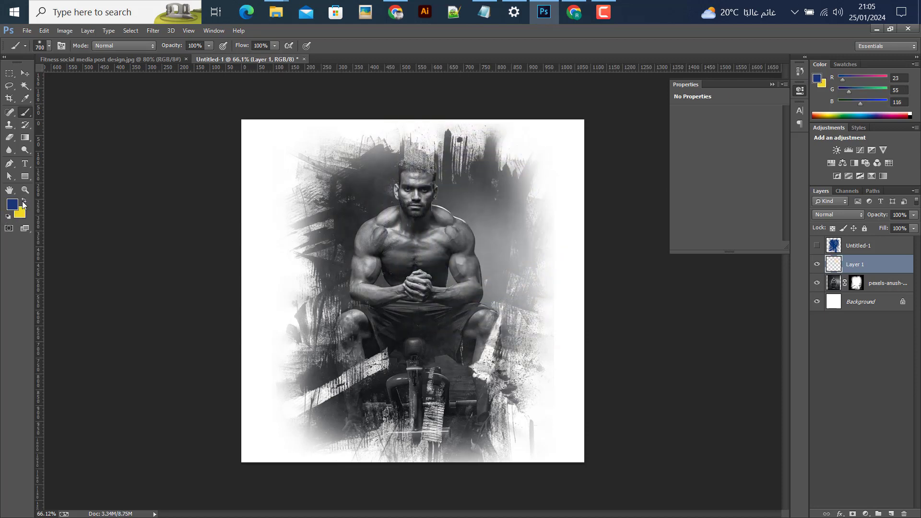
pyautogui.moveTo(481, 213); pyautogui.dragTo(483, 211)
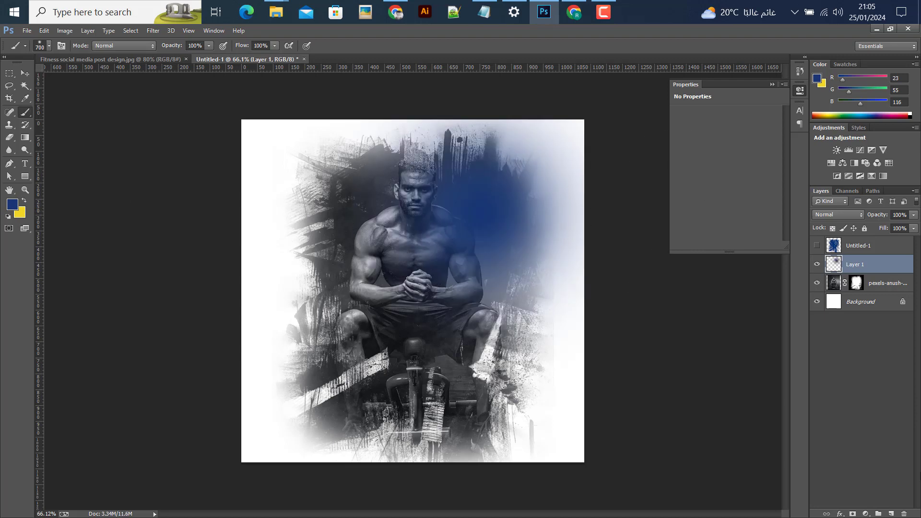
# Step: On a second new layer, paint a soft yellow glow over the upper left, then select both layers
pyautogui.click(891, 513)
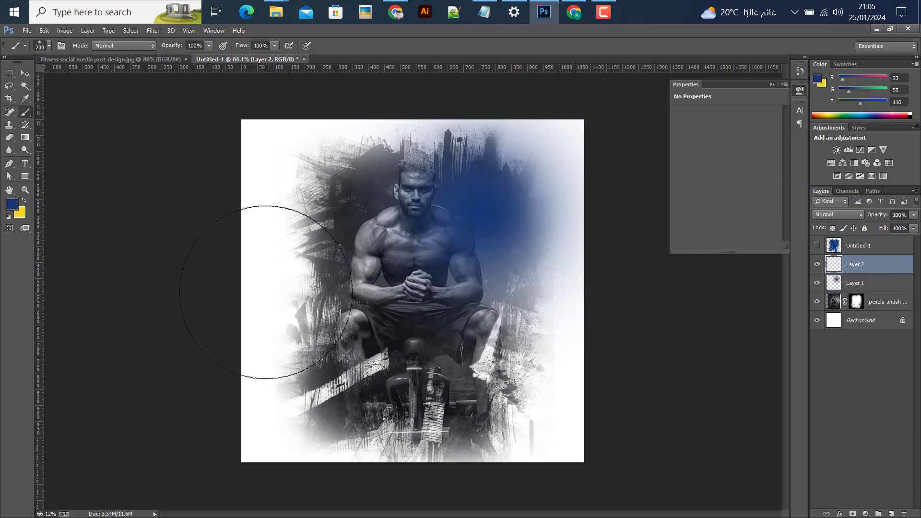
pyautogui.click(23, 201)
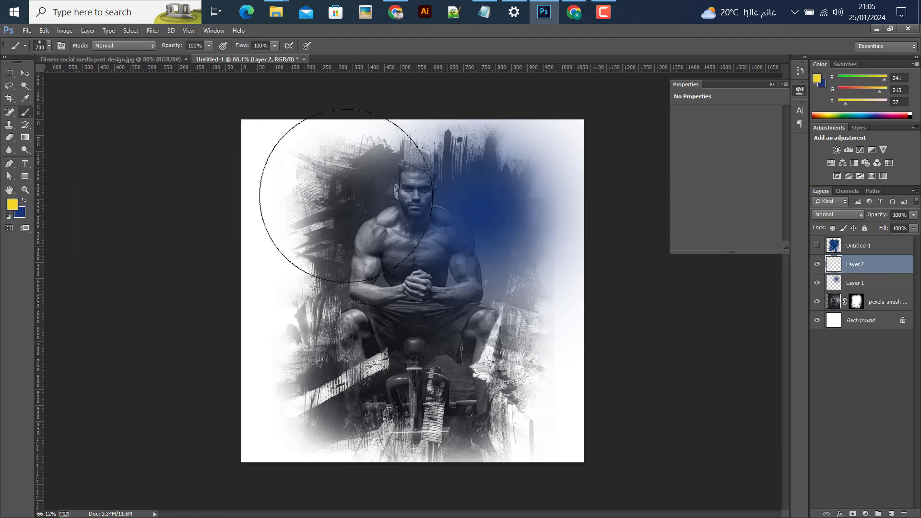
pyautogui.click(336, 192)
pyautogui.press('v')
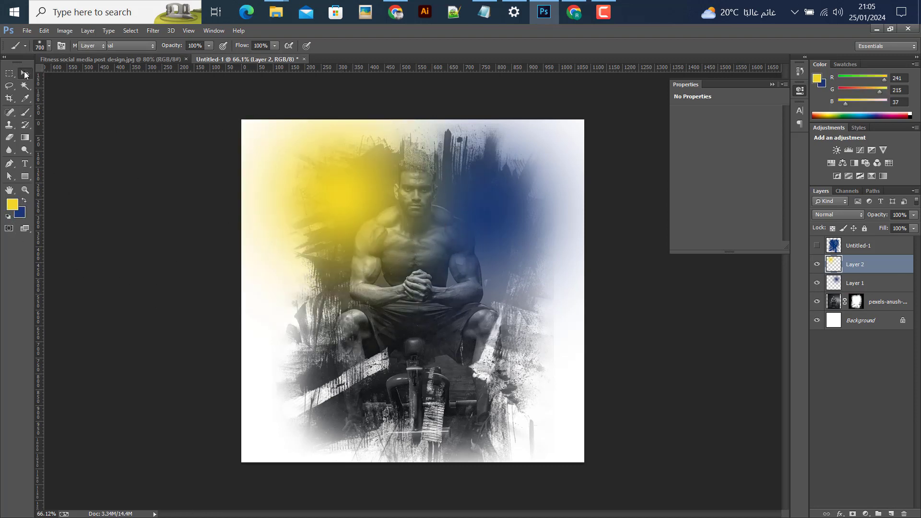
pyautogui.keyDown('shift'); pyautogui.click(878, 285); pyautogui.keyUp('shift')
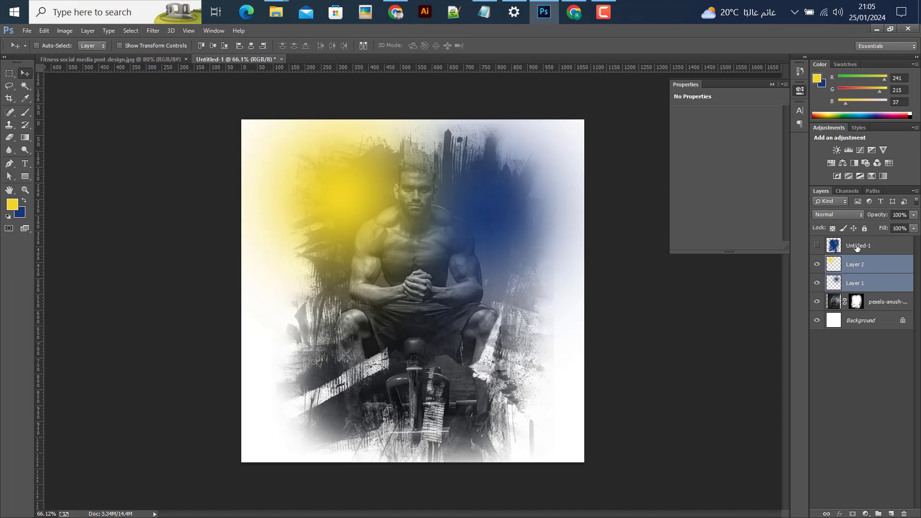
# Step: Set both glow layers to Overlay blending and select the yellow Layer 2
pyautogui.click(832, 216)
pyautogui.click(821, 150)
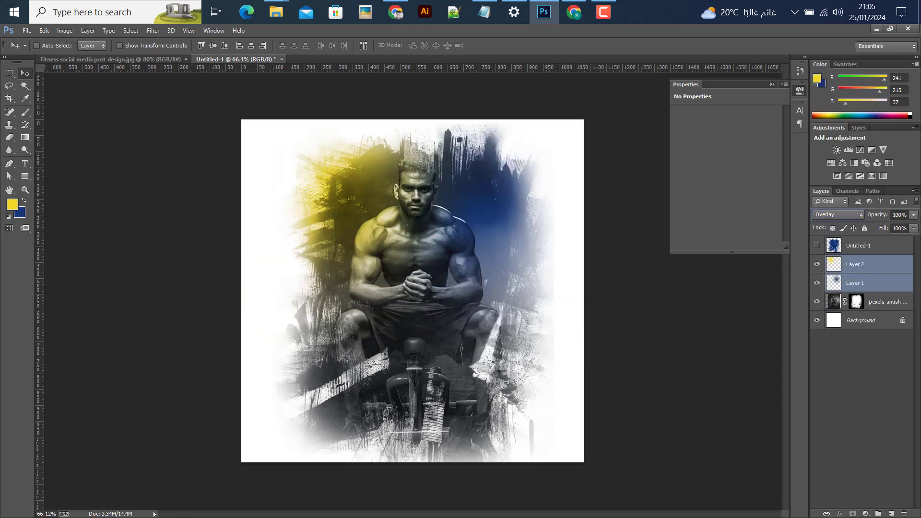
pyautogui.click(861, 266)
pyautogui.click(860, 282)
pyautogui.click(843, 268)
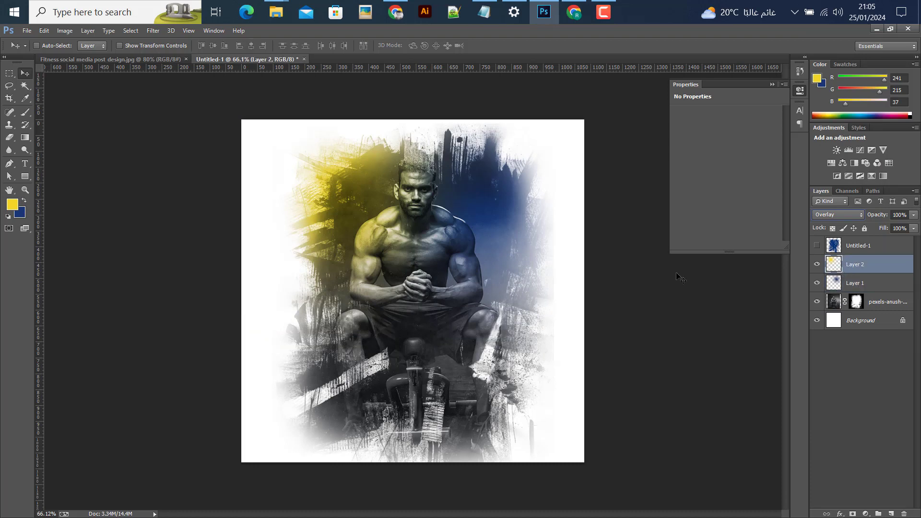
# Step: Nudge the yellow wash and enlarge it to about 116%
pyautogui.moveTo(343, 237); pyautogui.dragTo(347, 253)
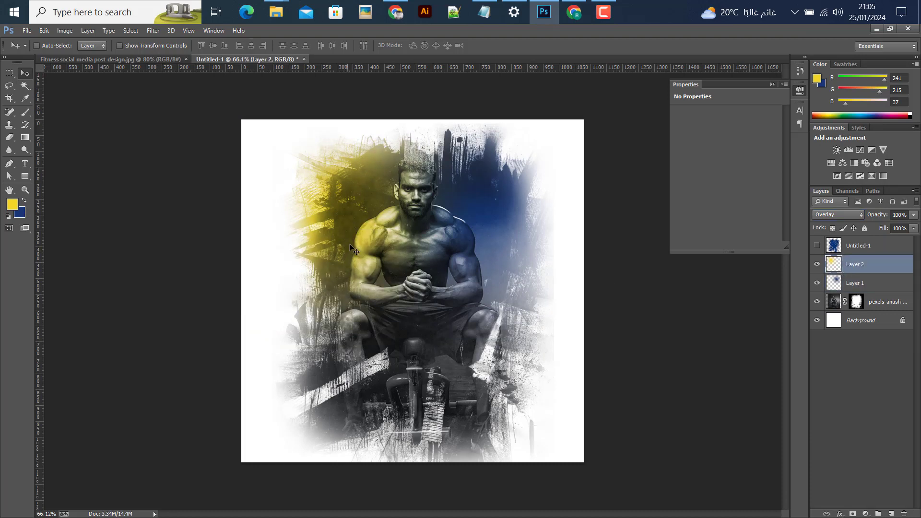
pyautogui.hotkey('ctrl', 't')
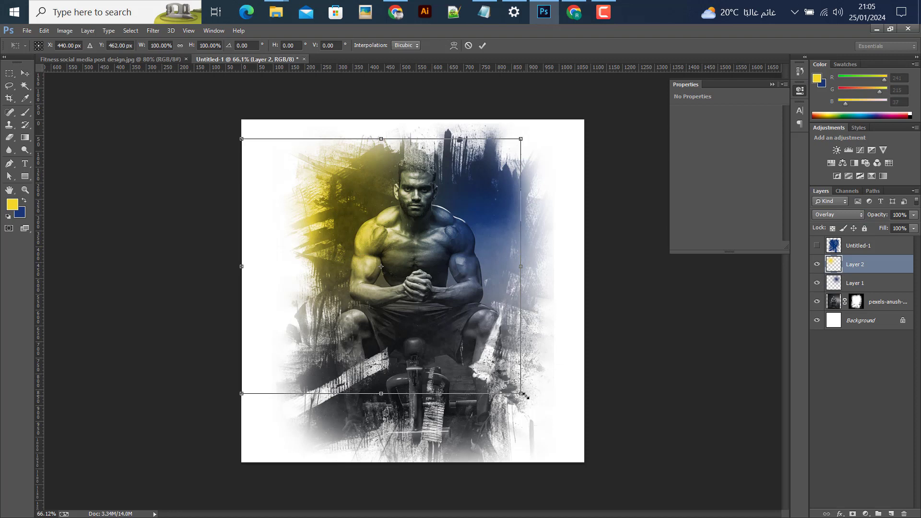
pyautogui.moveTo(548, 407); pyautogui.dragTo(576, 428)
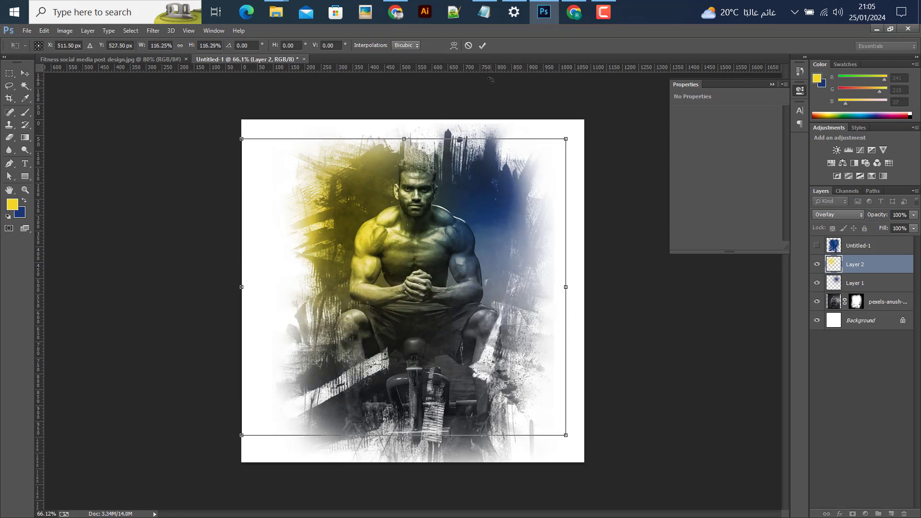
pyautogui.click(481, 46)
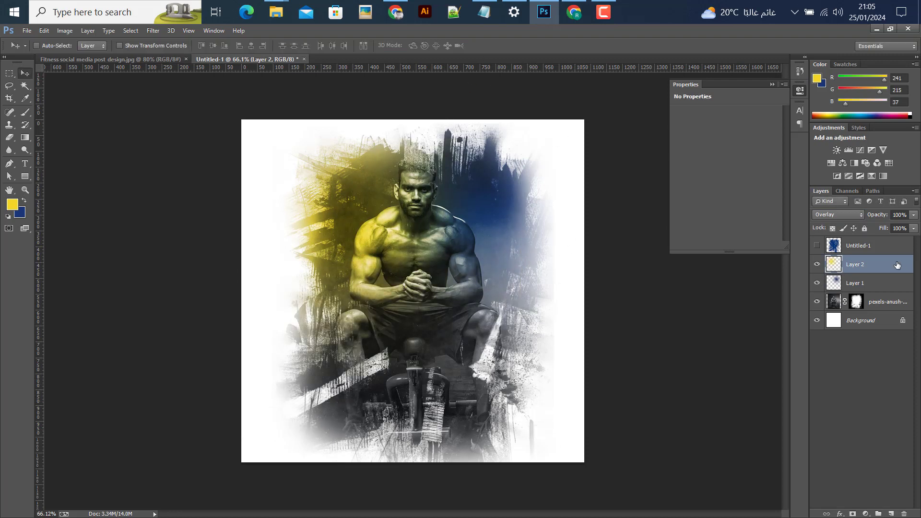
# Step: Paint yellow over the man's left side and stronger blue over his right
pyautogui.click(25, 112)
pyautogui.moveTo(306, 216); pyautogui.dragTo(334, 212)
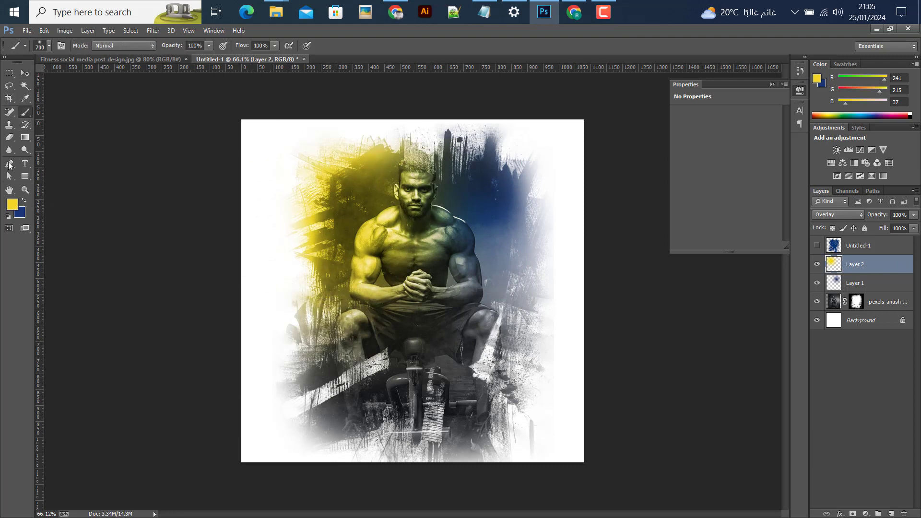
pyautogui.click(846, 281)
pyautogui.moveTo(510, 181); pyautogui.dragTo(510, 144)
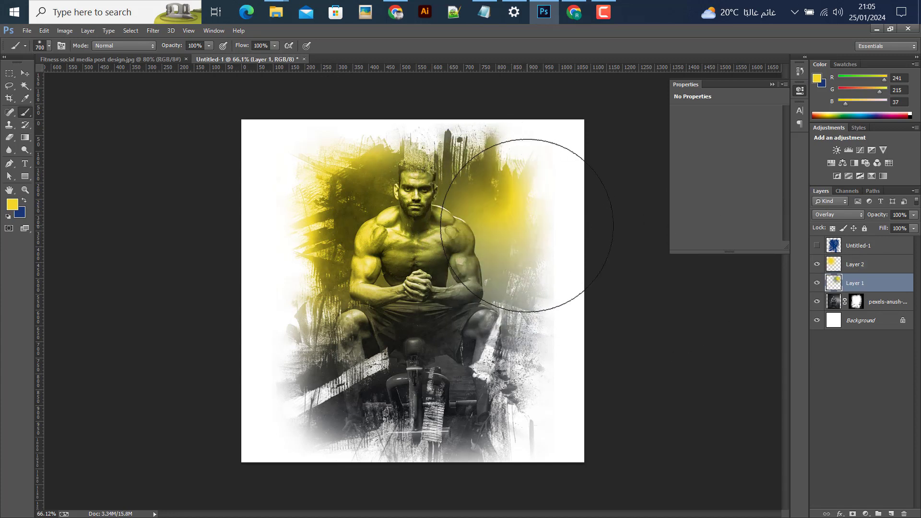
pyautogui.hotkey('ctrl', 'z')
pyautogui.click(854, 264)
pyautogui.click(24, 200)
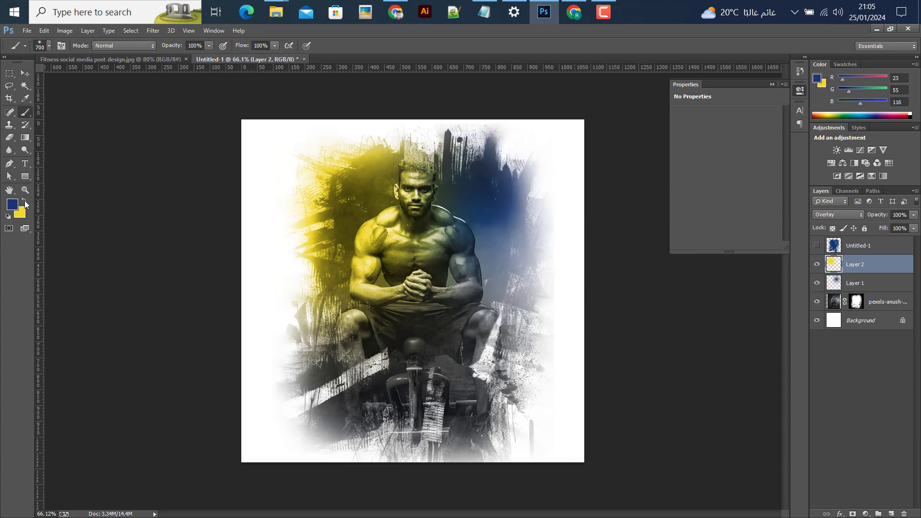
pyautogui.moveTo(569, 218); pyautogui.dragTo(552, 164)
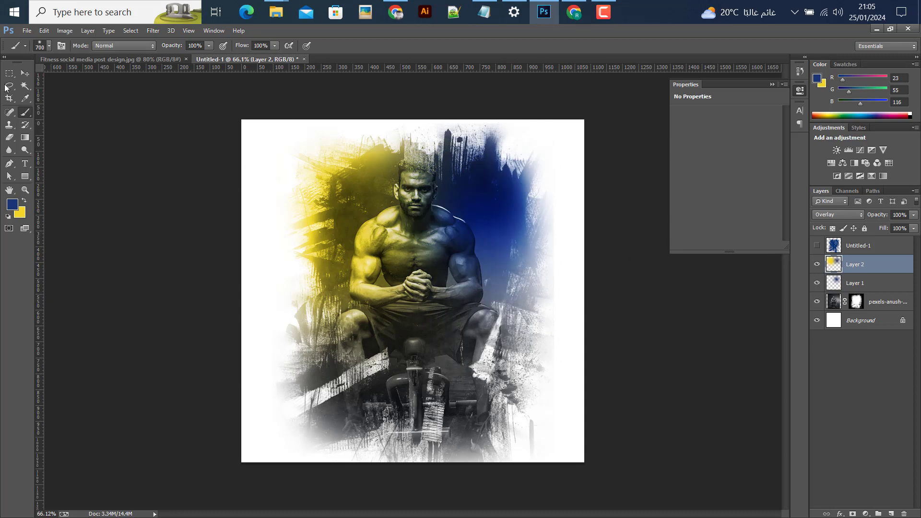
# Step: Compare Layer 1 hidden and shown, then extend the blue paint on the figure's right
pyautogui.click(25, 73)
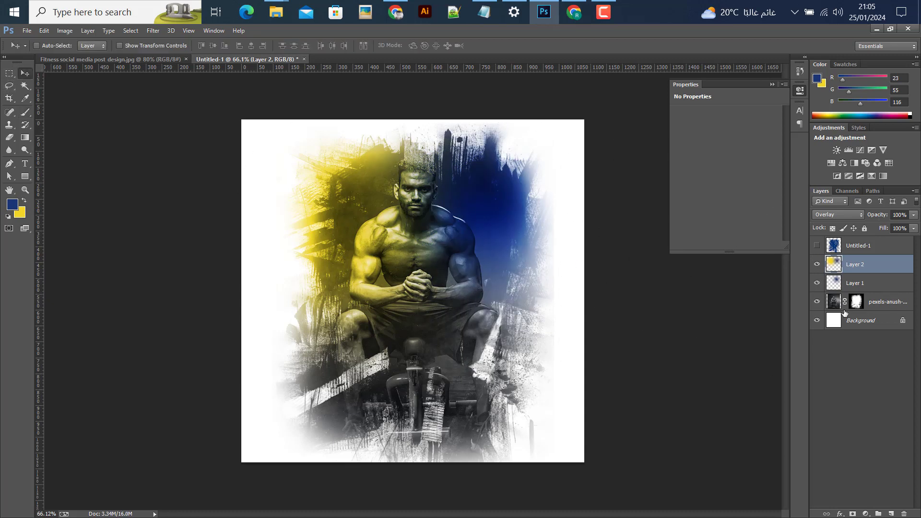
pyautogui.click(853, 282)
pyautogui.click(817, 282)
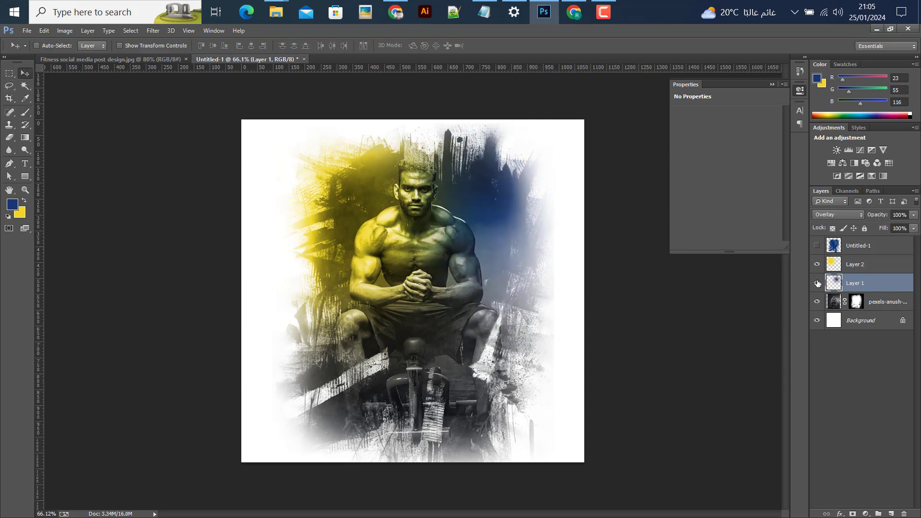
pyautogui.click(816, 282)
pyautogui.click(26, 114)
pyautogui.moveTo(539, 175); pyautogui.dragTo(525, 174)
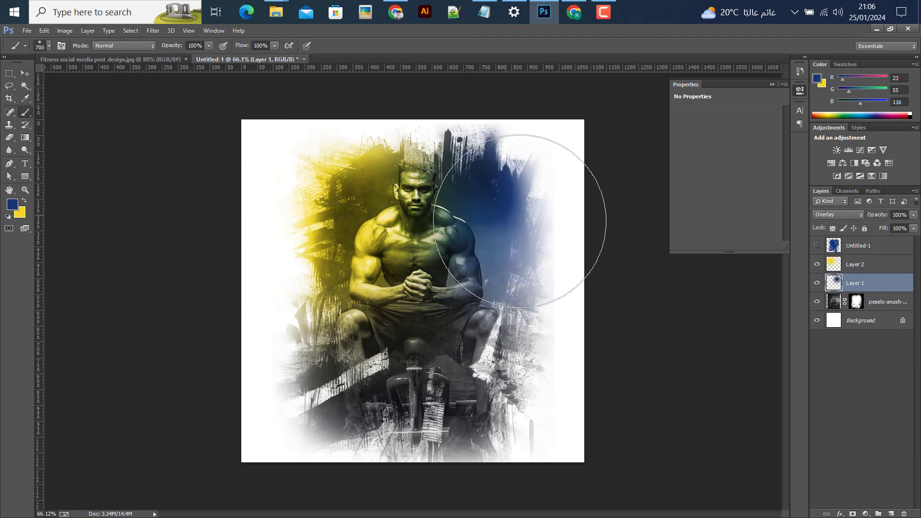
pyautogui.click(26, 73)
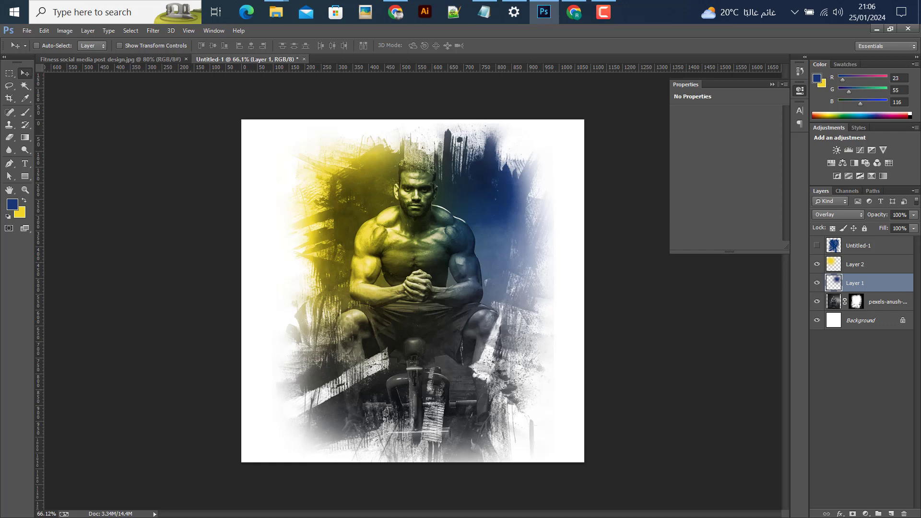
pyautogui.click(863, 265)
# Step: Group the photo and both colour layers into a group named Img
pyautogui.keyDown('shift'); pyautogui.click(859, 284); pyautogui.keyUp('shift')
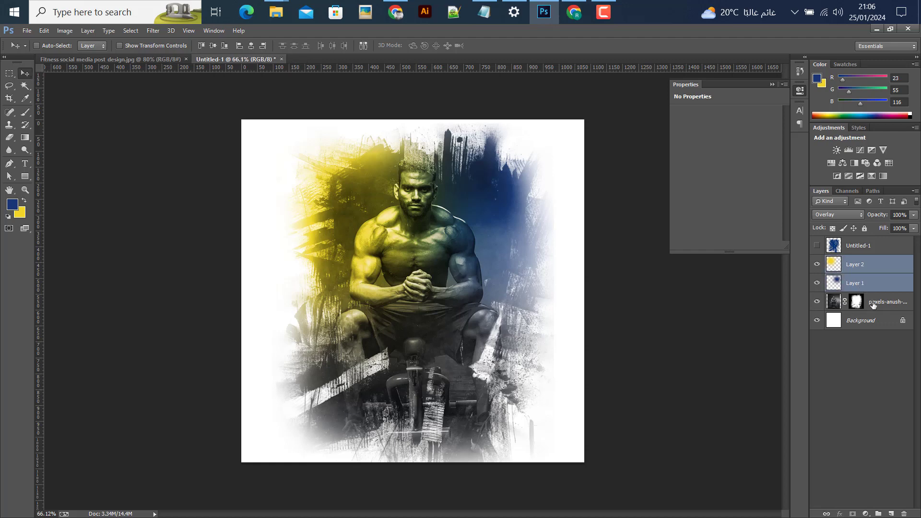
pyautogui.keyDown('shift'); pyautogui.click(873, 303); pyautogui.keyUp('shift')
pyautogui.hotkey('ctrl', 'g')
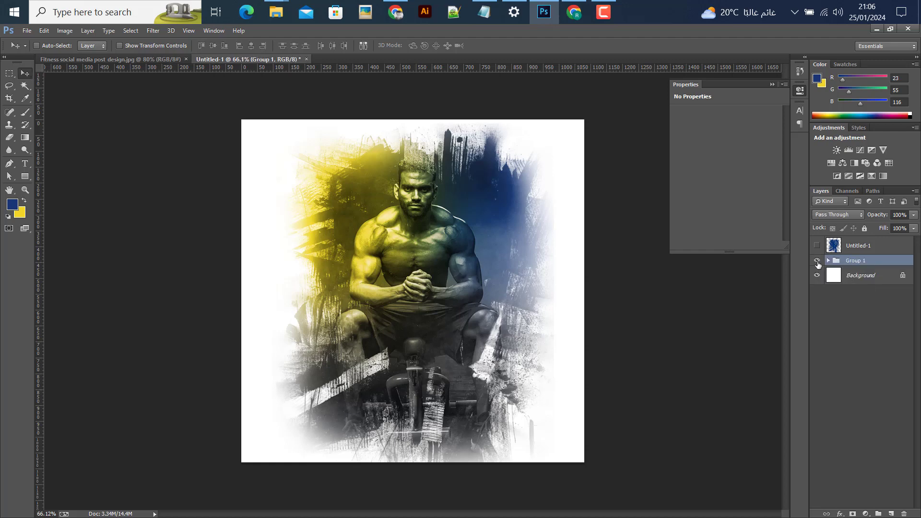
pyautogui.doubleClick(863, 261)
pyautogui.write('Img')
pyautogui.press('Return')
# Step: Add a Vibrance adjustment layer with Vibrance +26 and Saturation +8
pyautogui.click(865, 513)
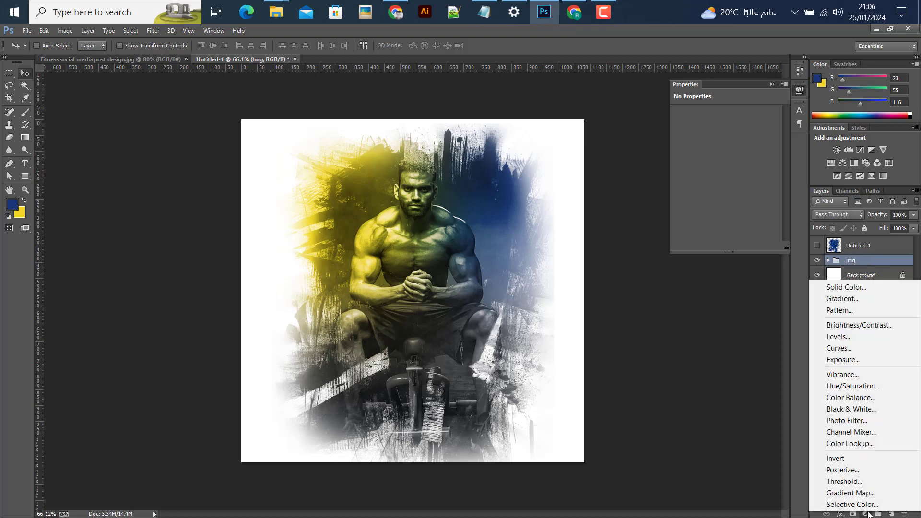
pyautogui.click(841, 375)
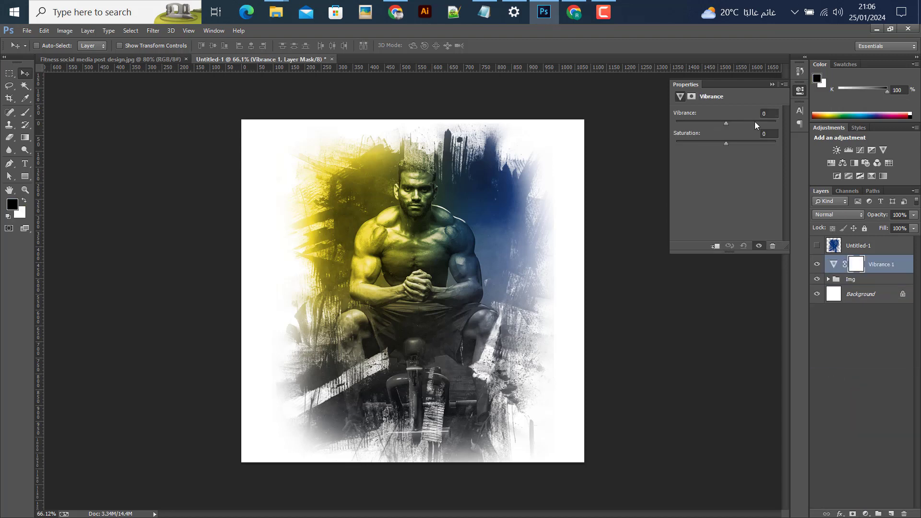
pyautogui.moveTo(727, 122); pyautogui.dragTo(739, 123)
pyautogui.moveTo(725, 142); pyautogui.dragTo(730, 143)
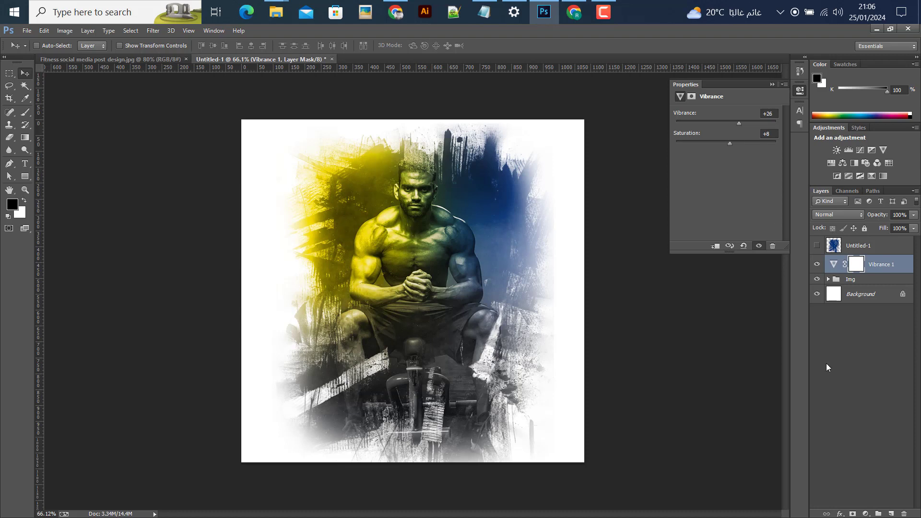
pyautogui.click(865, 514)
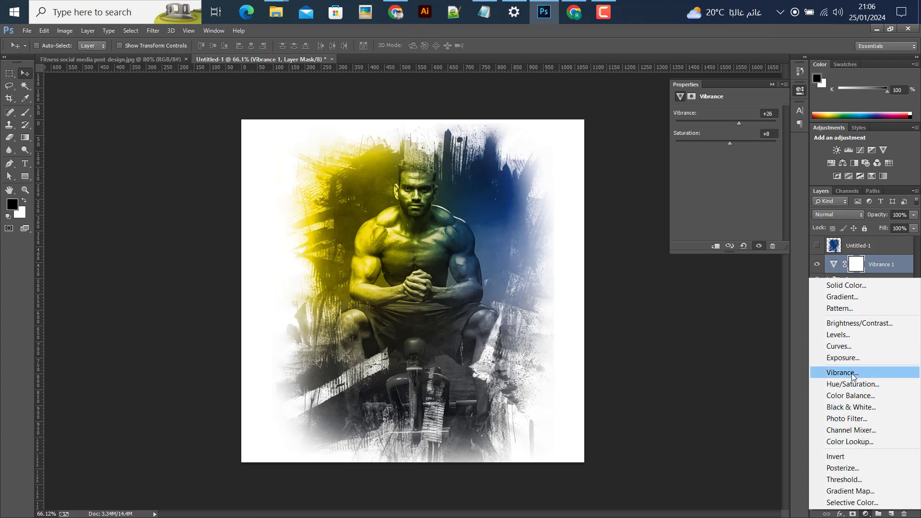
# Step: Add a Warming Filter (85) photo filter at 38% density, topped by a Color Balance adjustment layer
pyautogui.click(847, 419)
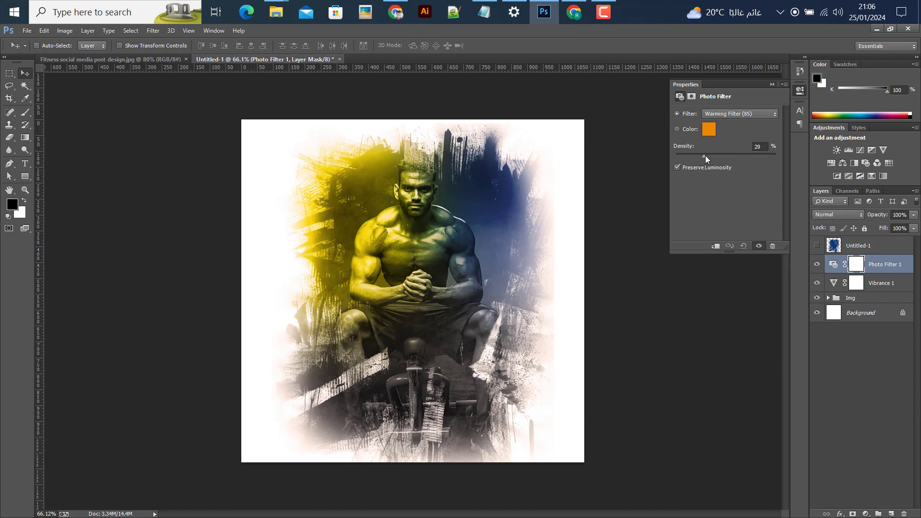
pyautogui.moveTo(714, 155); pyautogui.dragTo(717, 155)
pyautogui.click(713, 154)
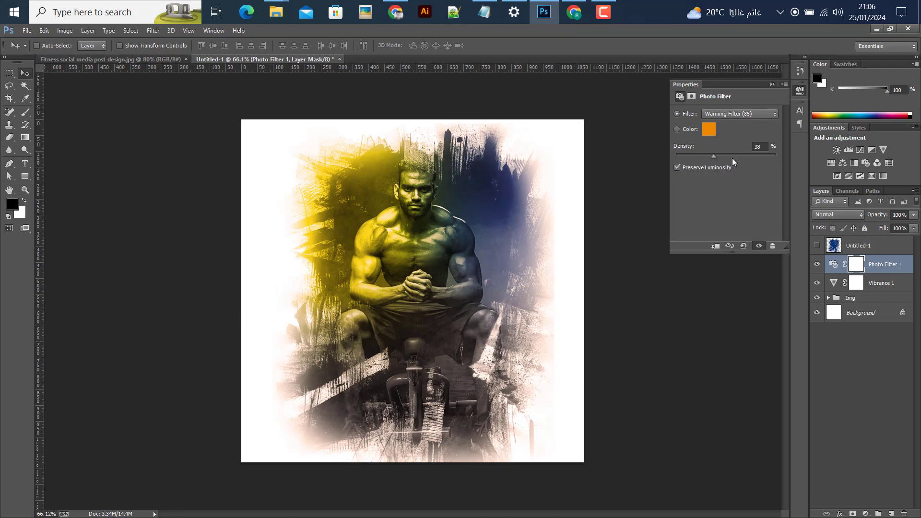
pyautogui.click(865, 514)
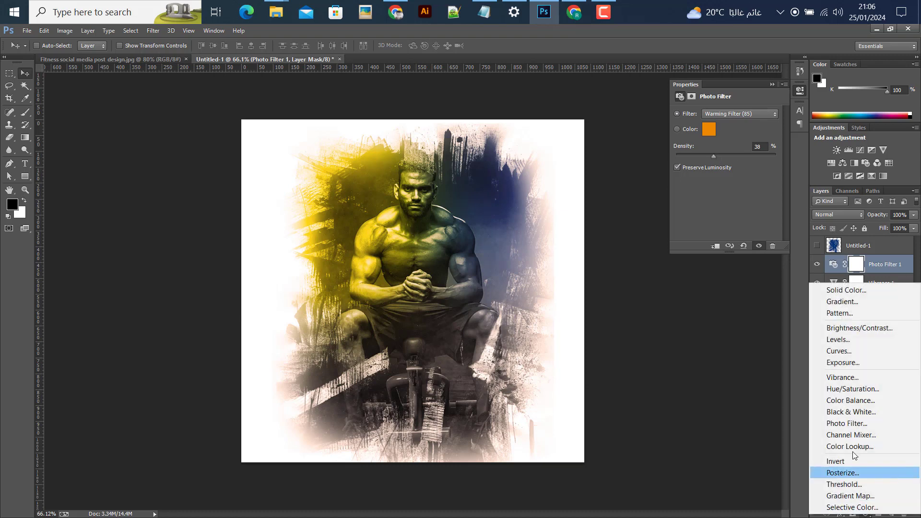
pyautogui.click(853, 400)
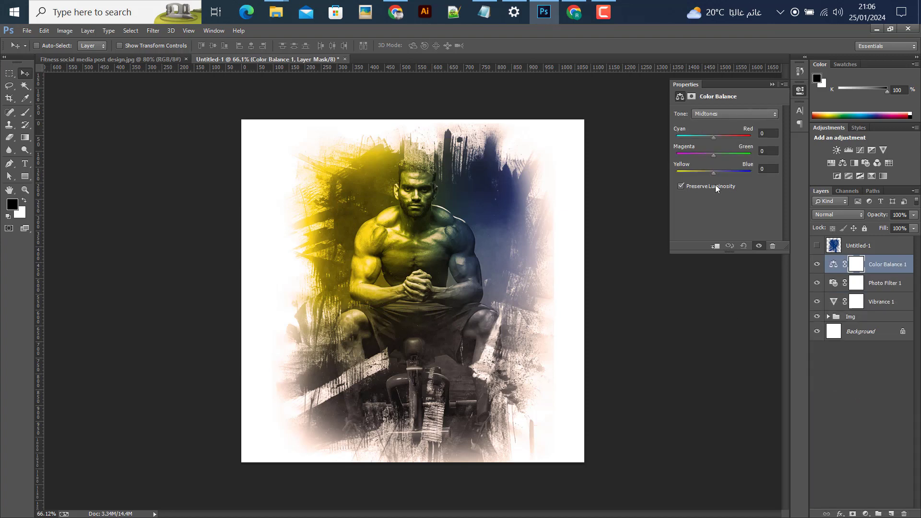
# Step: Shift the Color Balance midtones toward cyan to −51, then add a Levels adjustment layer
pyautogui.moveTo(711, 136); pyautogui.dragTo(706, 136)
pyautogui.moveTo(697, 137); pyautogui.dragTo(695, 138)
pyautogui.click(865, 512)
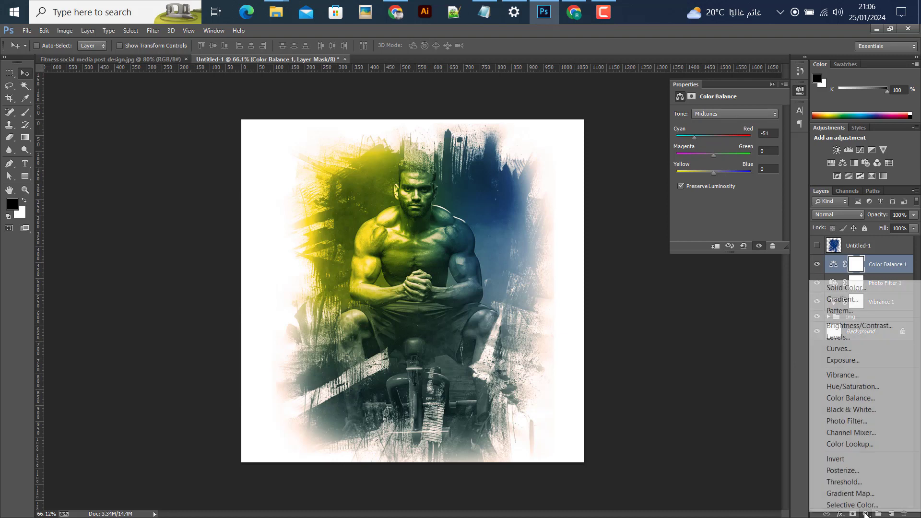
pyautogui.click(862, 337)
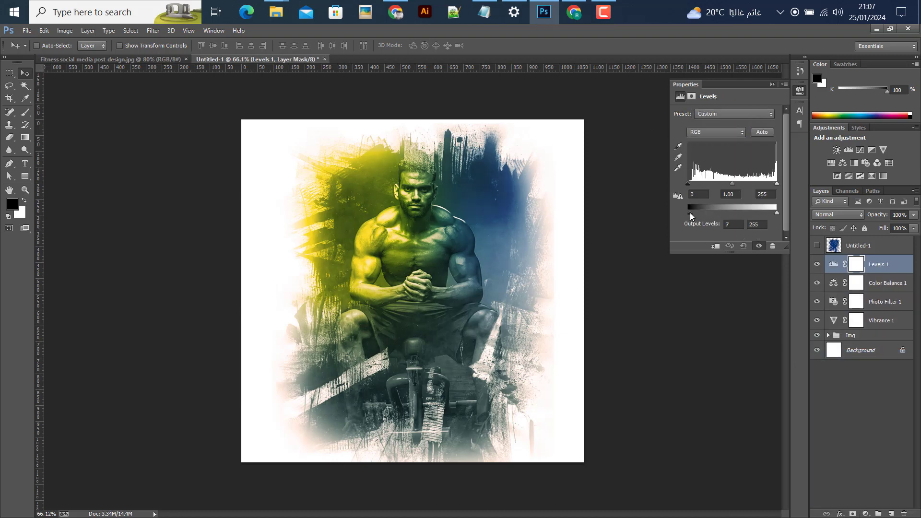
# Step: Lift the Levels output black slightly, compare it on and off, then delete the Levels layer
pyautogui.moveTo(690, 213); pyautogui.dragTo(693, 213)
pyautogui.click(818, 268)
pyautogui.click(817, 265)
pyautogui.click(817, 264)
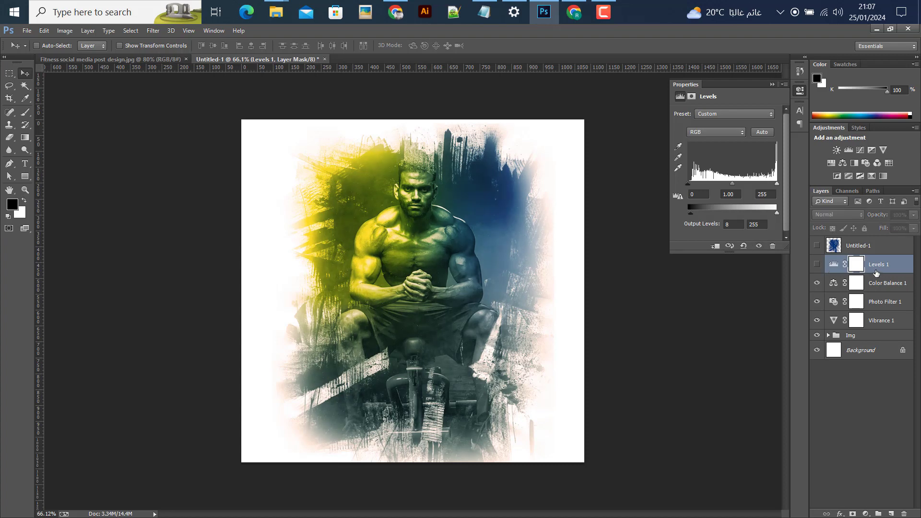
pyautogui.press('Delete')
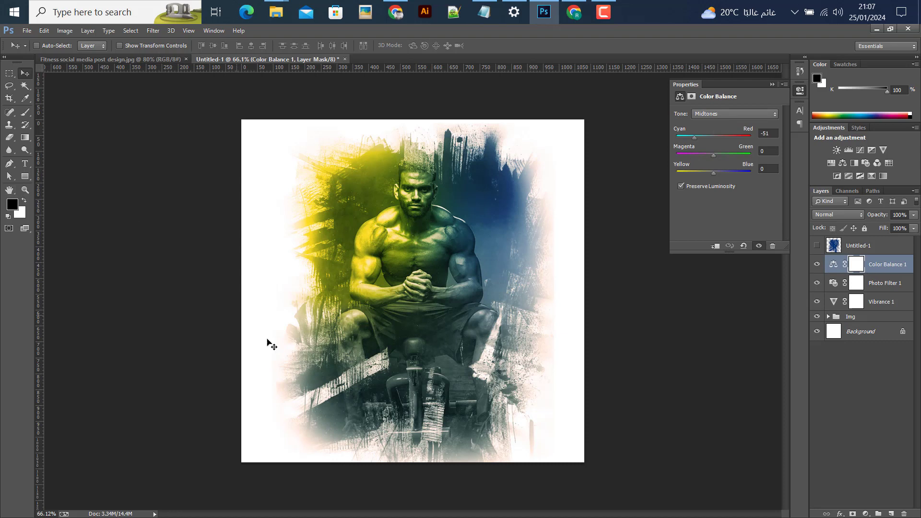
# Step: Dismiss the adjustment list without adding a layer and return to the Move tool
pyautogui.click(865, 513)
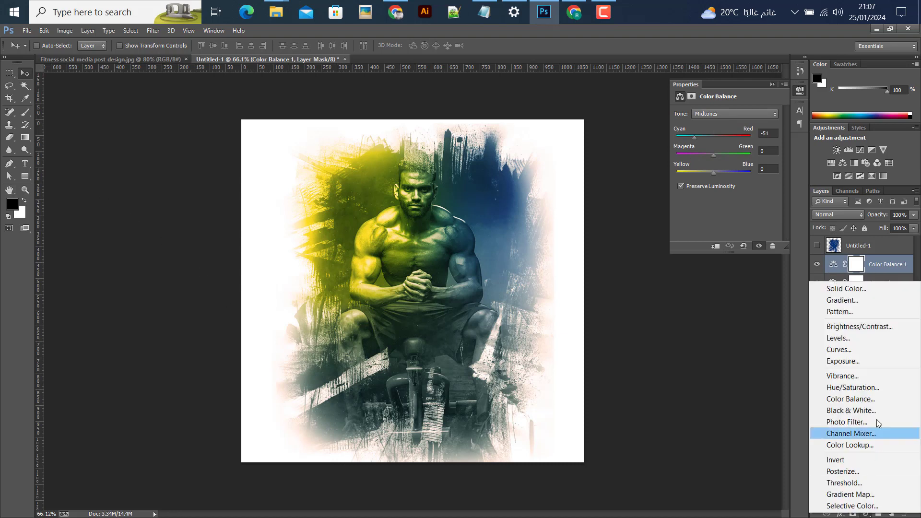
pyautogui.click(11, 74)
pyautogui.click(24, 72)
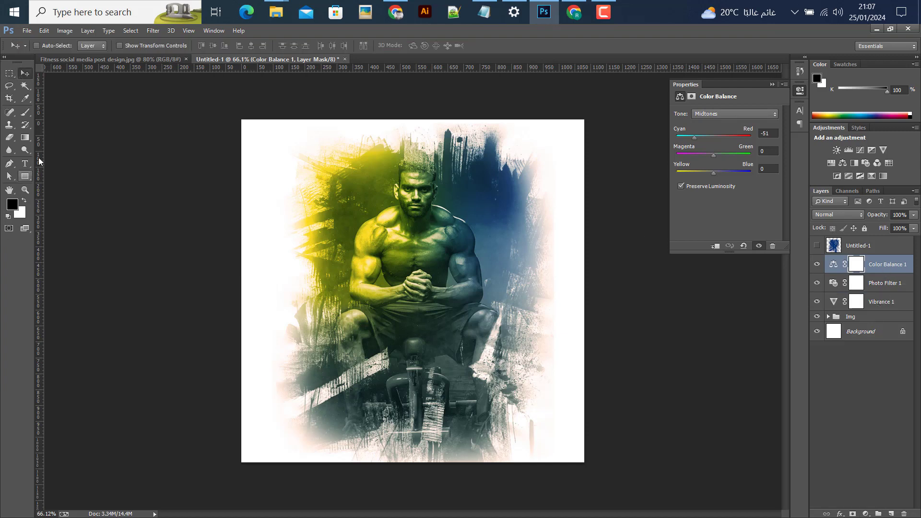
pyautogui.click(27, 31)
# Step: Place texture.jpg from Desktop > My desing > New folder (13) into the poster
pyautogui.click(61, 237)
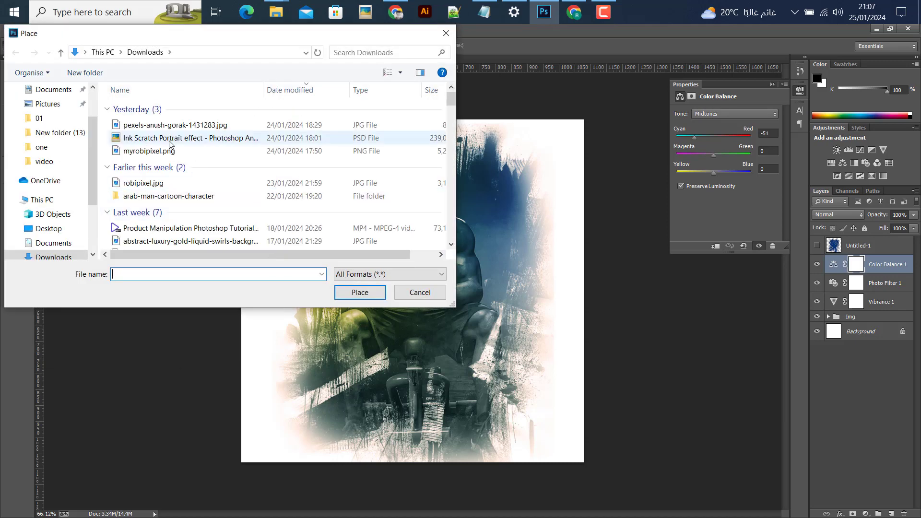
pyautogui.scroll(-1, 45, 182)
pyautogui.scroll(2, 48, 186)
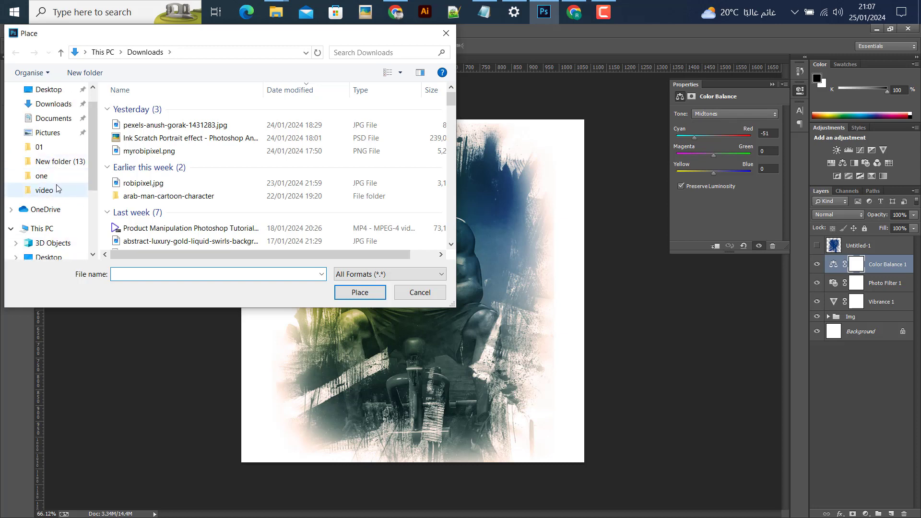
pyautogui.scroll(-1, 48, 190)
pyautogui.scroll(-2, 50, 201)
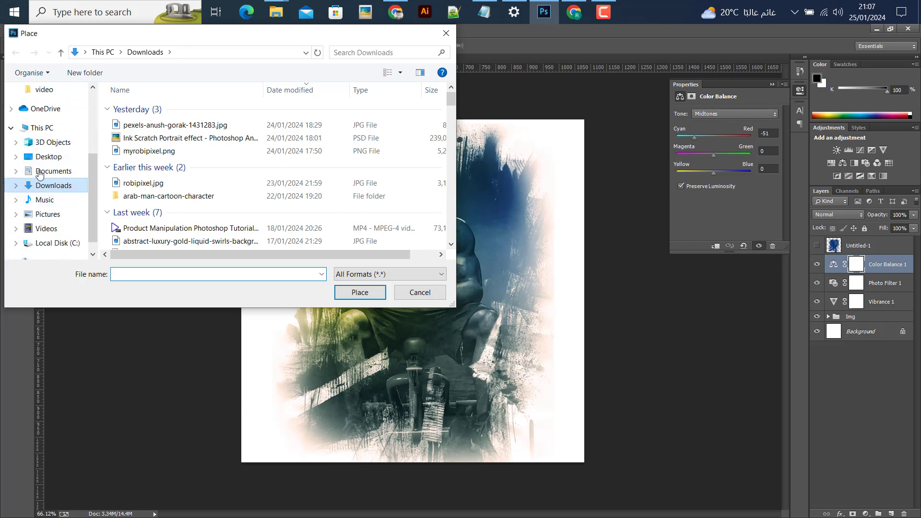
pyautogui.scroll(2, 43, 172)
pyautogui.scroll(1, 41, 144)
pyautogui.click(43, 114)
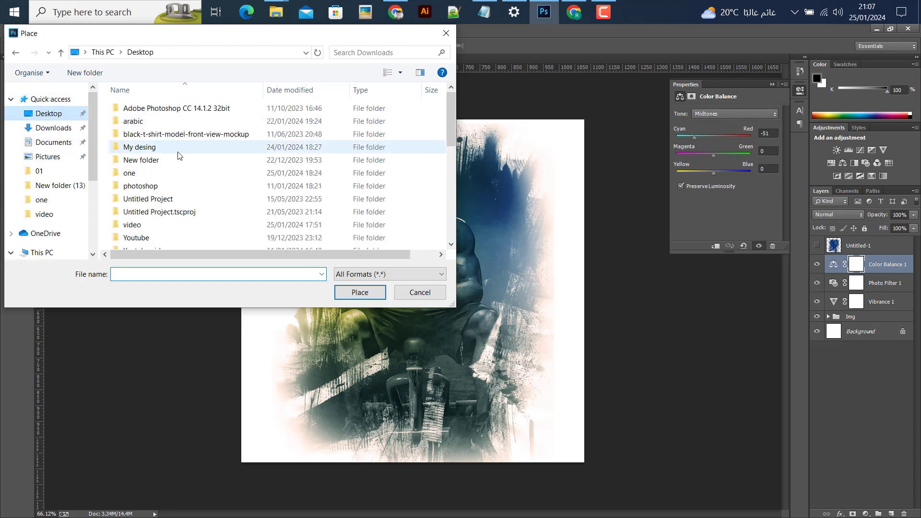
pyautogui.doubleClick(144, 146)
pyautogui.scroll(-2, 204, 191)
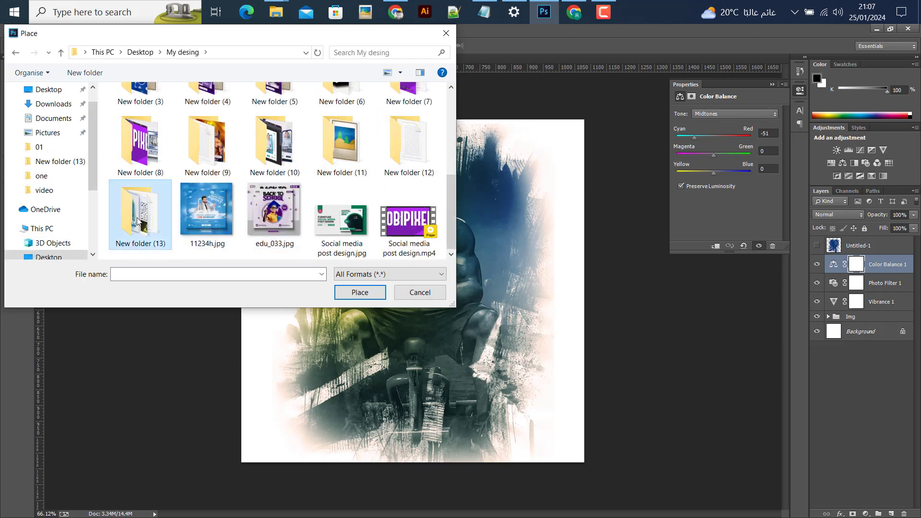
pyautogui.doubleClick(115, 245)
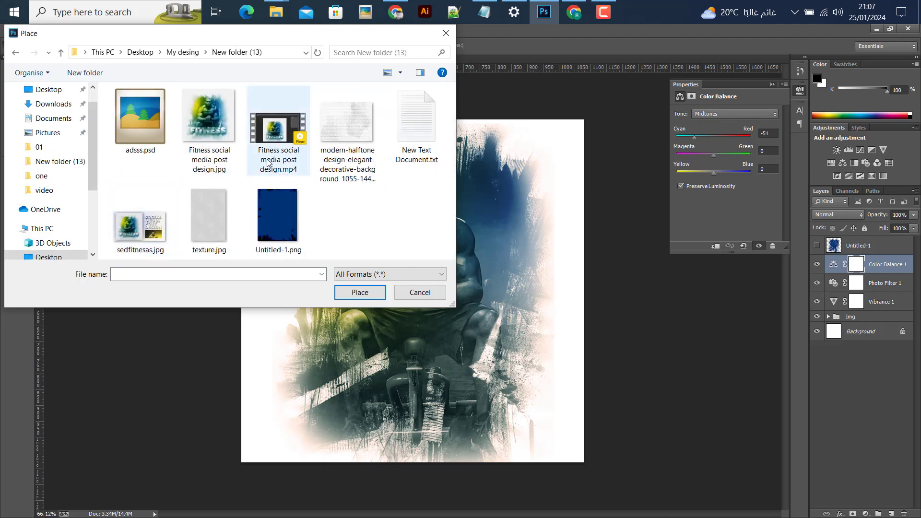
pyautogui.click(212, 221)
pyautogui.click(360, 292)
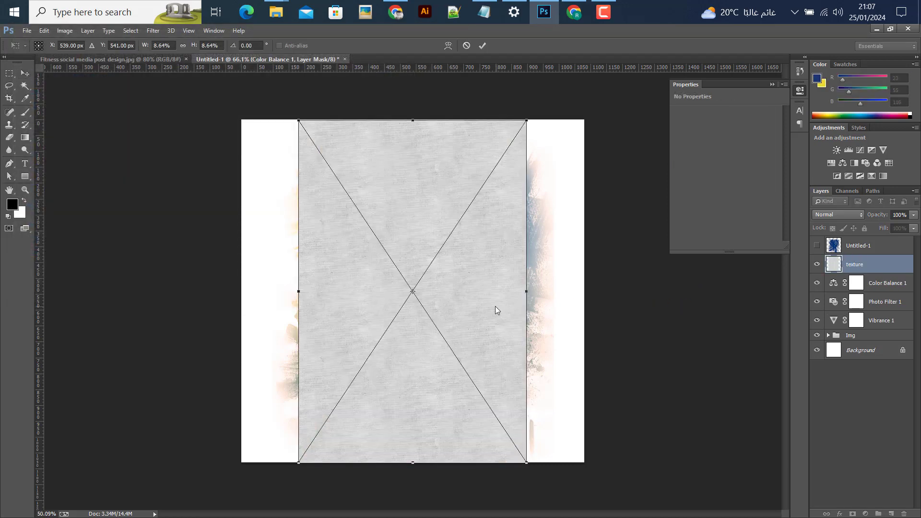
# Step: Scale the placed texture up to cover the whole canvas and commit the transform
pyautogui.hotkey('ctrl', '-')
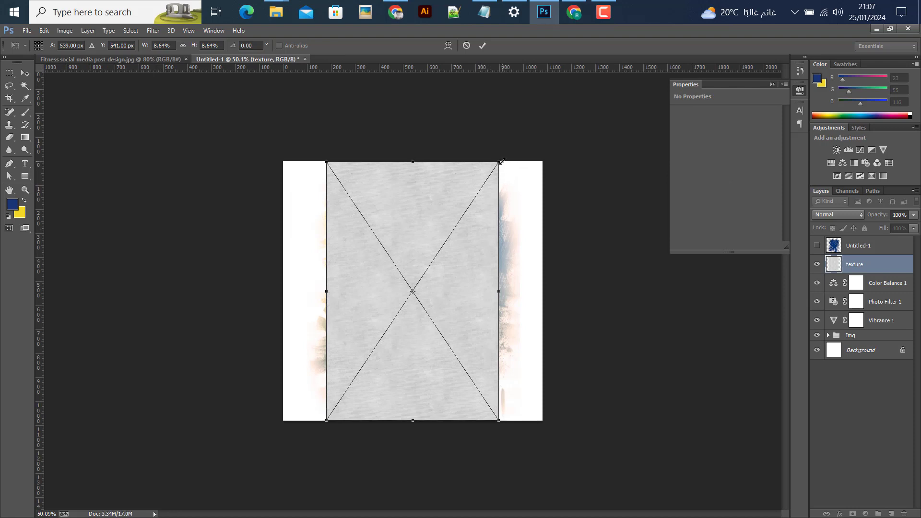
pyautogui.moveTo(501, 161); pyautogui.dragTo(550, 87)
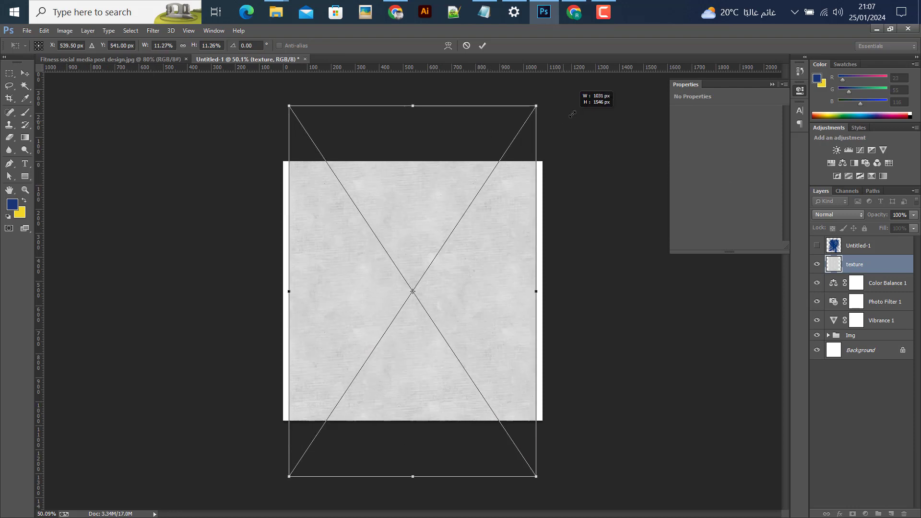
pyautogui.click(483, 46)
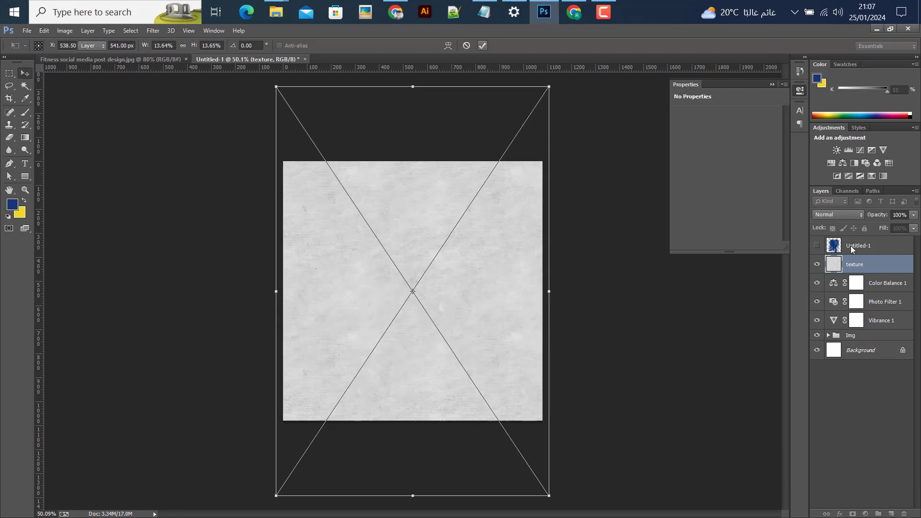
# Step: Set the texture to Multiply blend mode and move it into the Img group
pyautogui.click(838, 216)
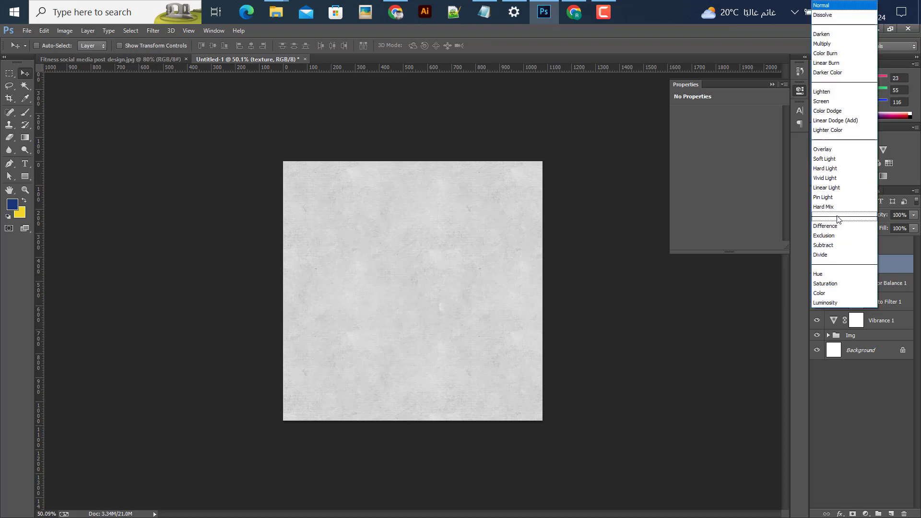
pyautogui.click(824, 45)
pyautogui.scroll(1, 463, 278)
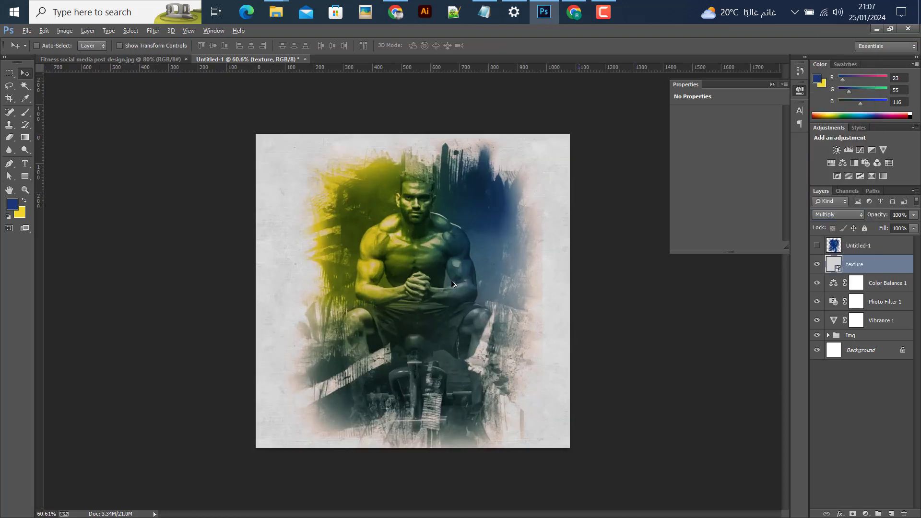
pyautogui.scroll(1, 463, 278)
pyautogui.moveTo(858, 270); pyautogui.dragTo(858, 334)
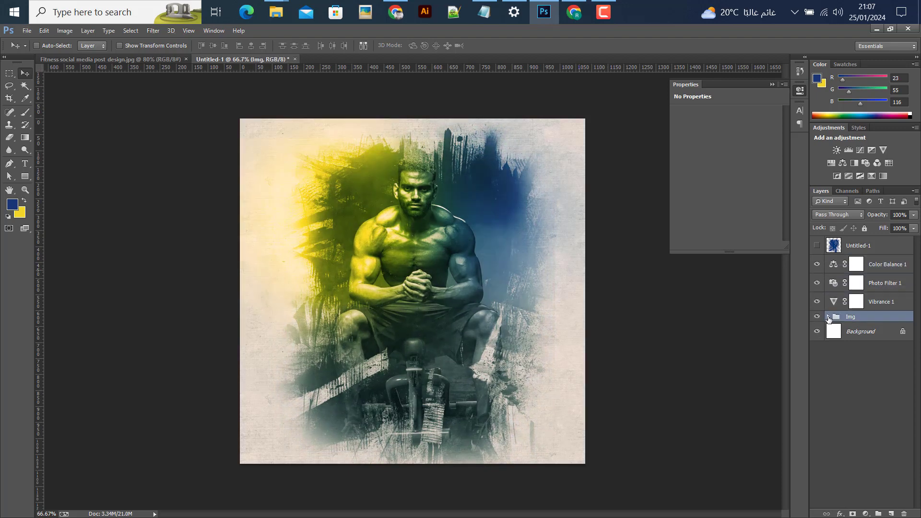
# Step: Expand the Img group and move the texture layer to the top of it
pyautogui.click(828, 317)
pyautogui.moveTo(863, 388); pyautogui.dragTo(859, 325)
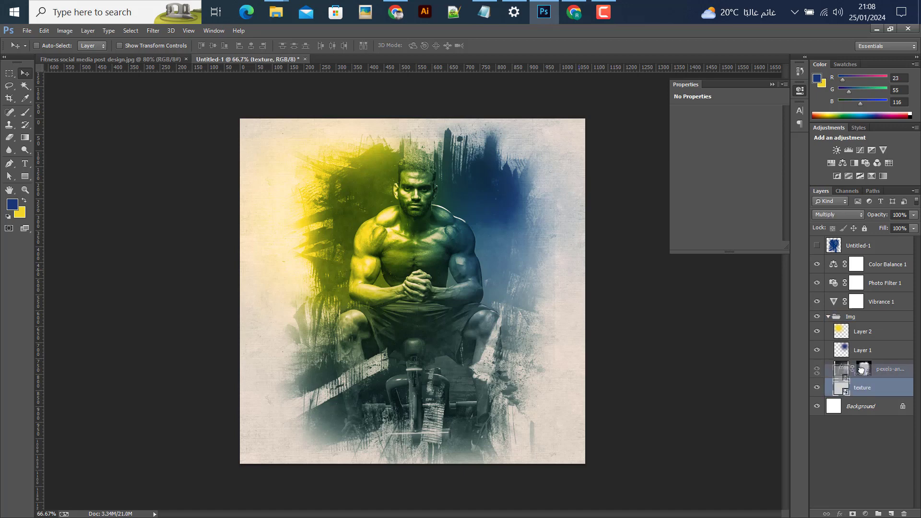
pyautogui.scroll(1, 440, 272)
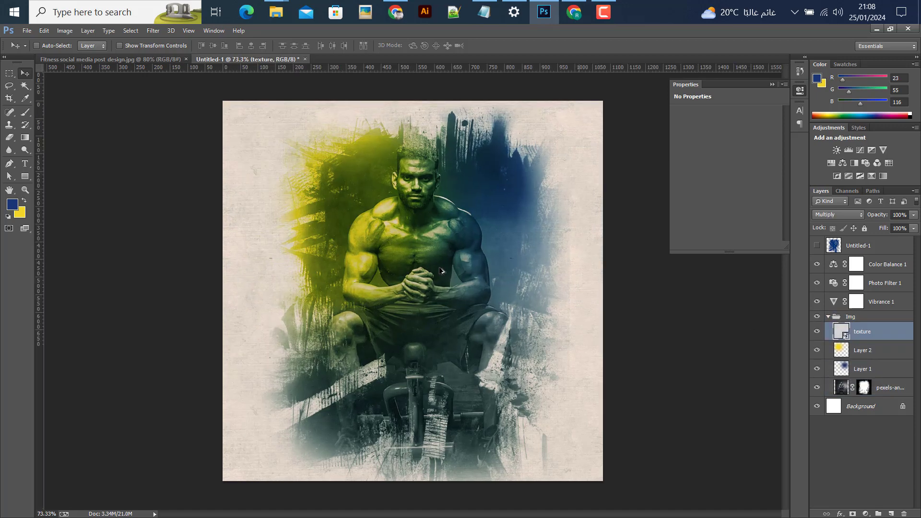
pyautogui.click(817, 331)
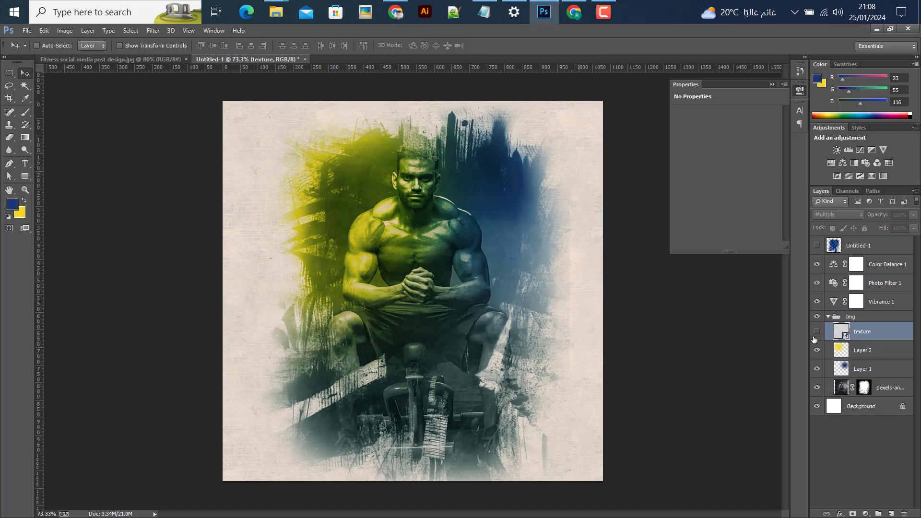
# Step: Set the texture's fill to 25%, keep it visible, and collapse the Img group
pyautogui.click(914, 230)
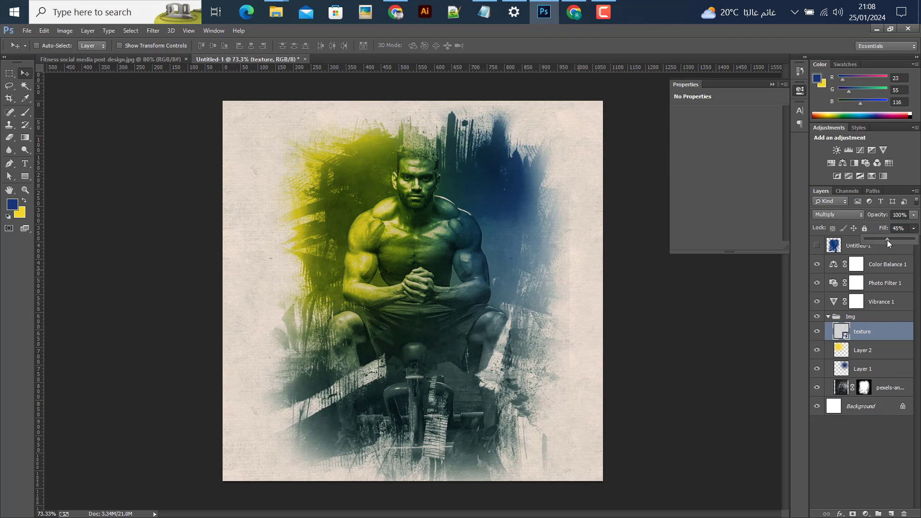
pyautogui.moveTo(887, 240); pyautogui.dragTo(885, 240)
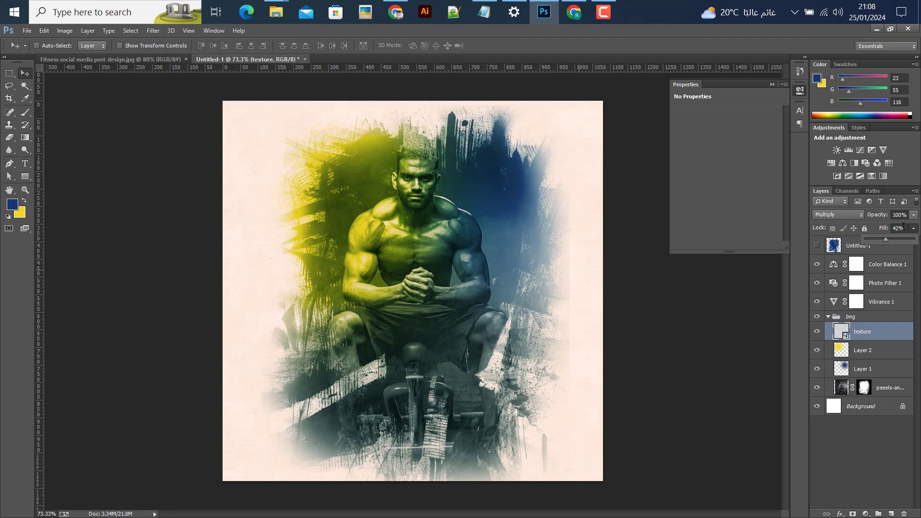
pyautogui.click(904, 227)
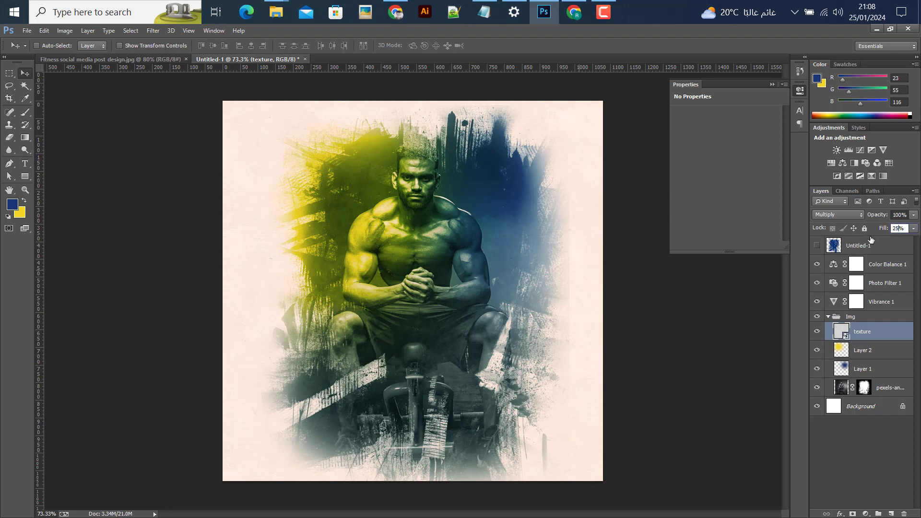
pyautogui.press('Return')
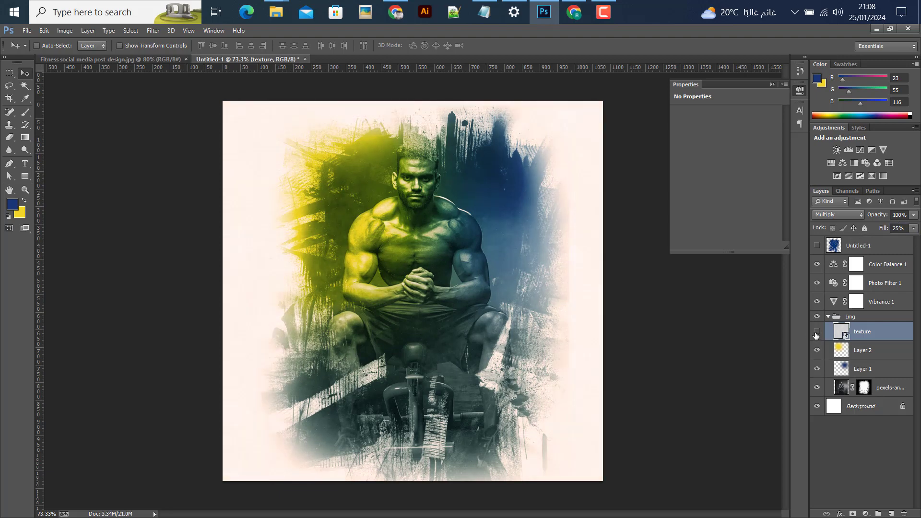
pyautogui.click(816, 332)
pyautogui.scroll(-2, 542, 329)
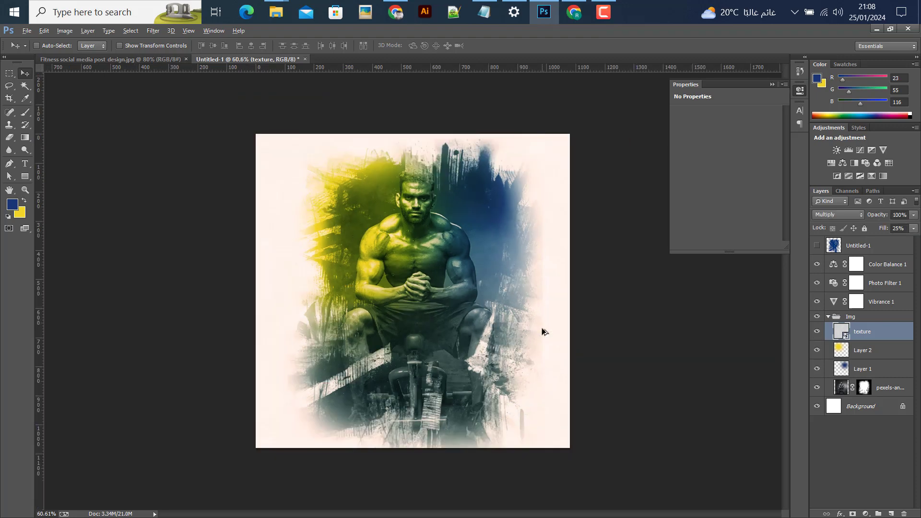
pyautogui.click(829, 317)
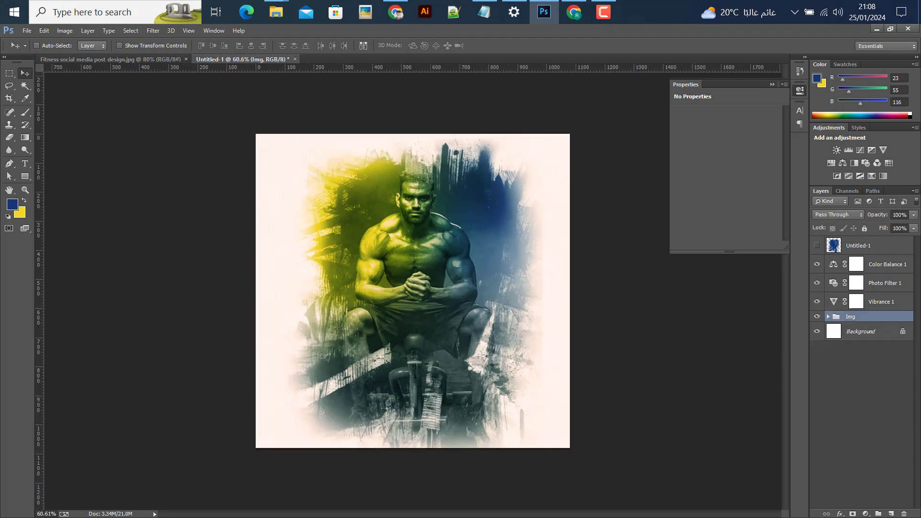
# Step: Place the modern halftone background image into the poster
pyautogui.click(28, 32)
pyautogui.click(41, 239)
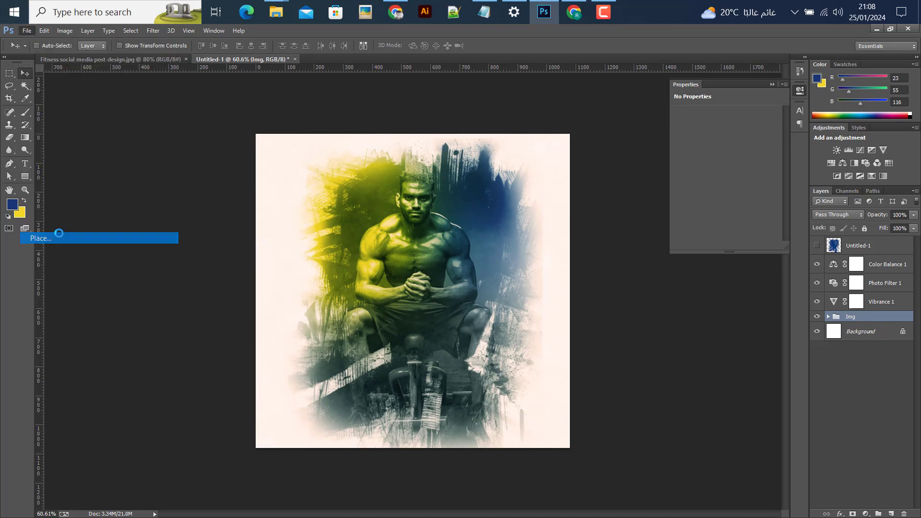
pyautogui.click(349, 125)
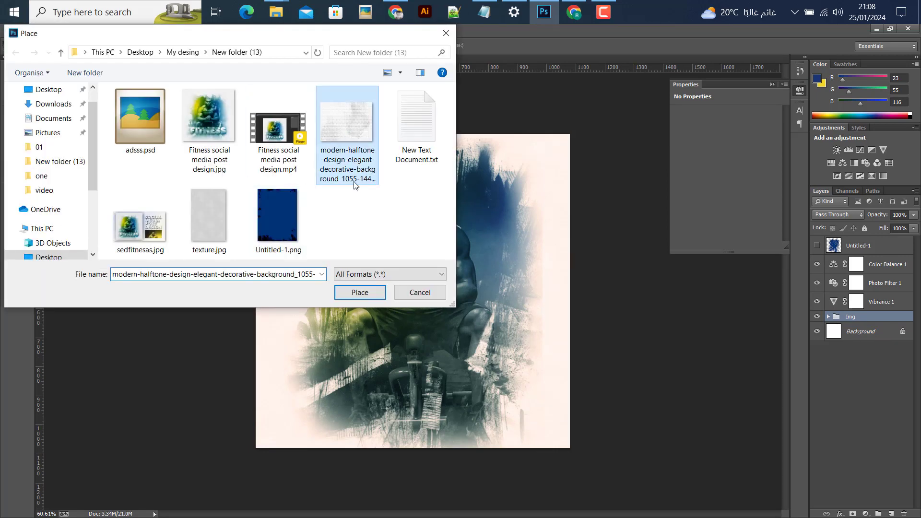
pyautogui.click(356, 292)
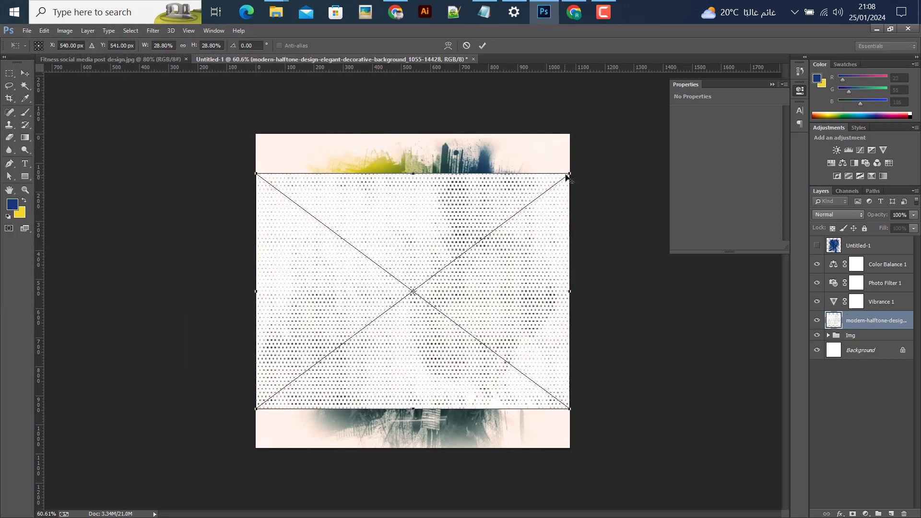
# Step: Enlarge the halftone to cover the canvas and set it to Multiply
pyautogui.moveTo(570, 173); pyautogui.dragTo(617, 113)
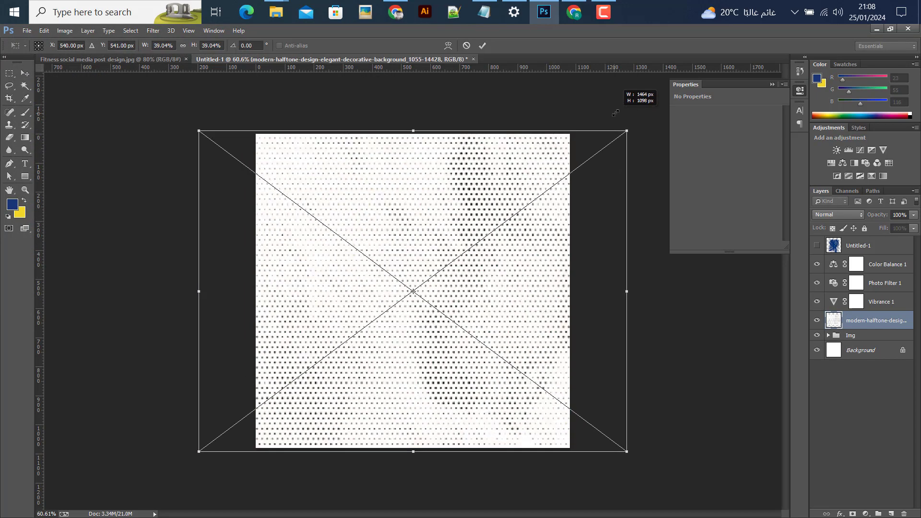
pyautogui.click(483, 45)
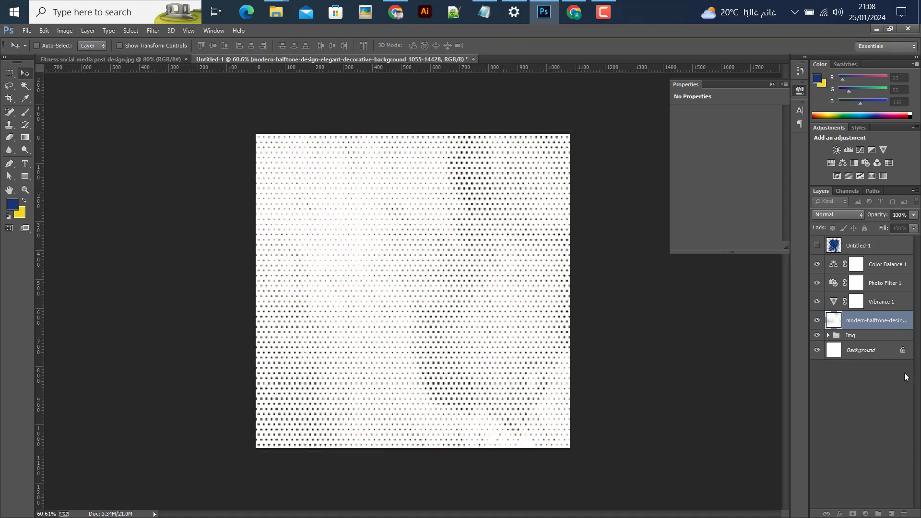
pyautogui.click(844, 214)
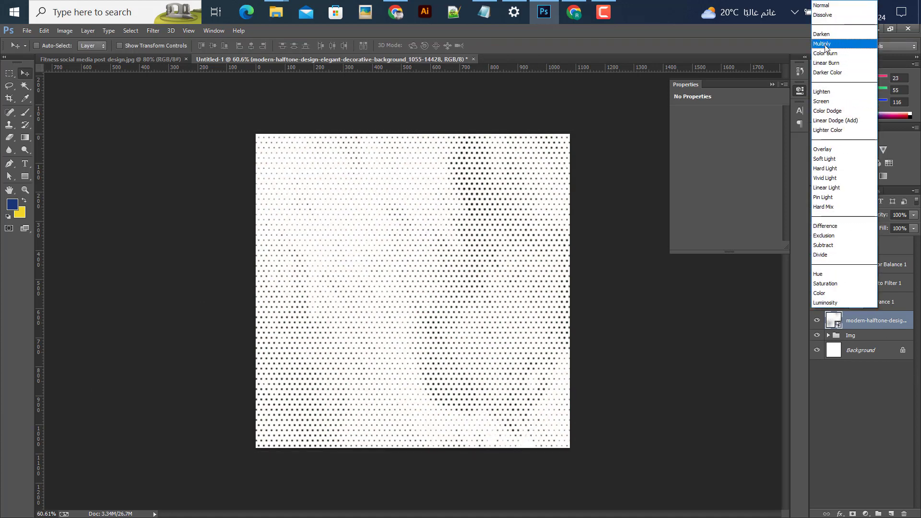
pyautogui.click(827, 49)
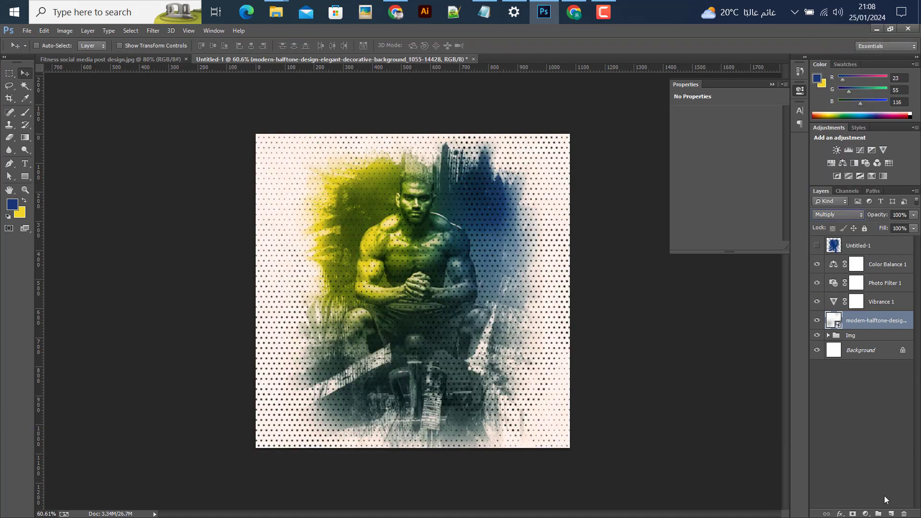
# Step: Mask the halftone layer and paint out the dots over the man's body and head
pyautogui.click(853, 513)
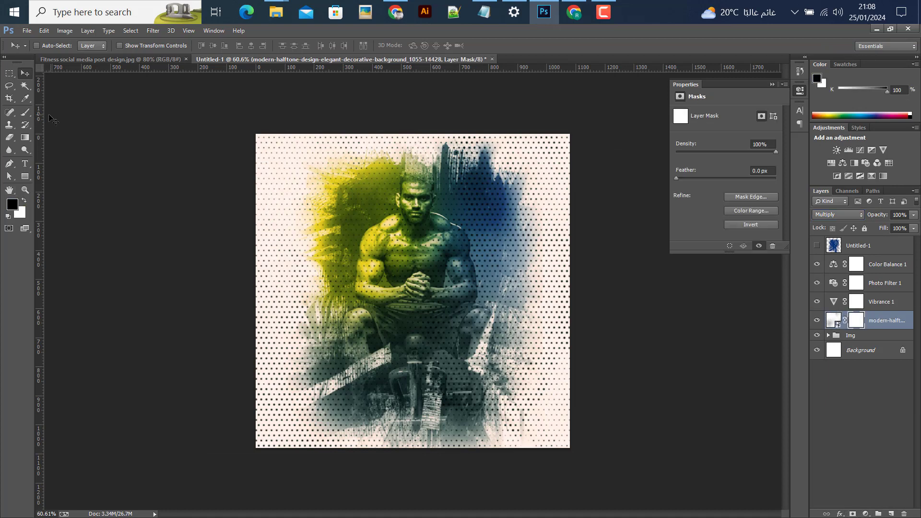
pyautogui.click(25, 112)
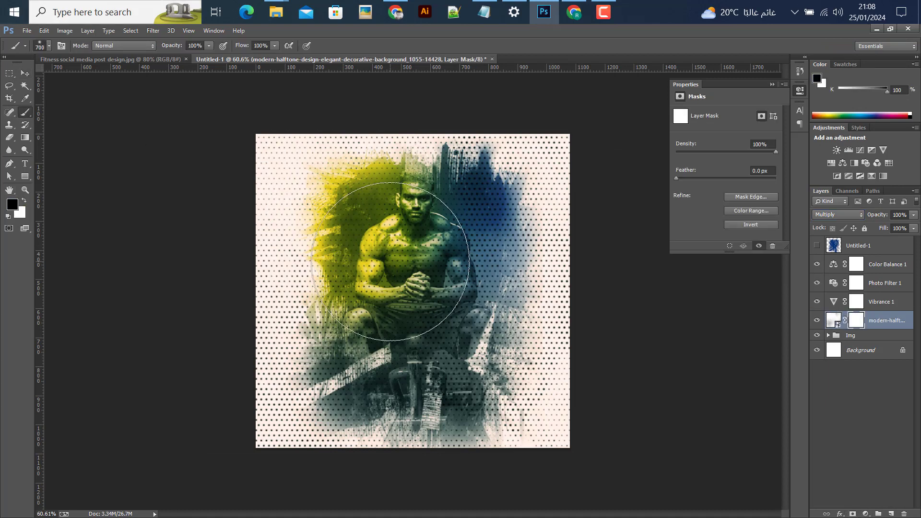
pyautogui.moveTo(405, 245)
pyautogui.mouseDown()
pyautogui.moveTo(525, 165)
pyautogui.moveTo(416, 364)
pyautogui.mouseUp()
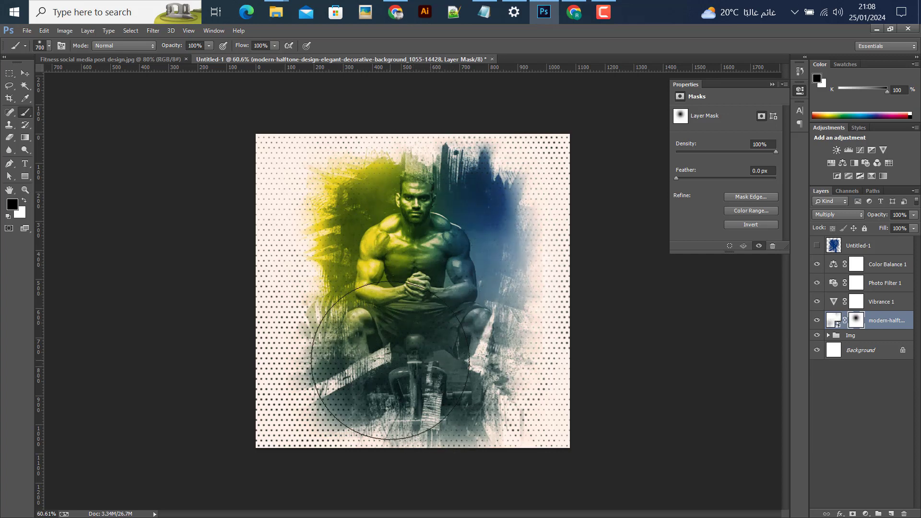
pyautogui.moveTo(457, 212); pyautogui.dragTo(318, 164)
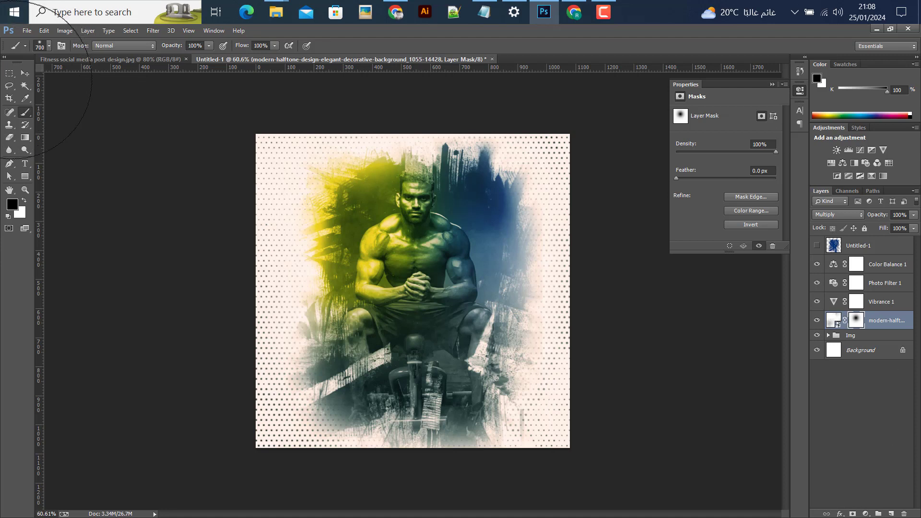
pyautogui.click(25, 73)
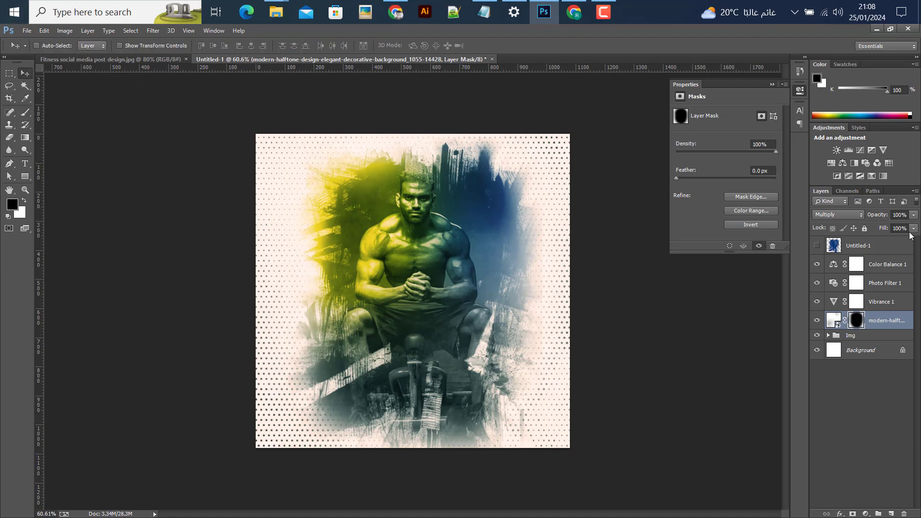
# Step: Set the halftone layer's fill to 15%
pyautogui.click(829, 321)
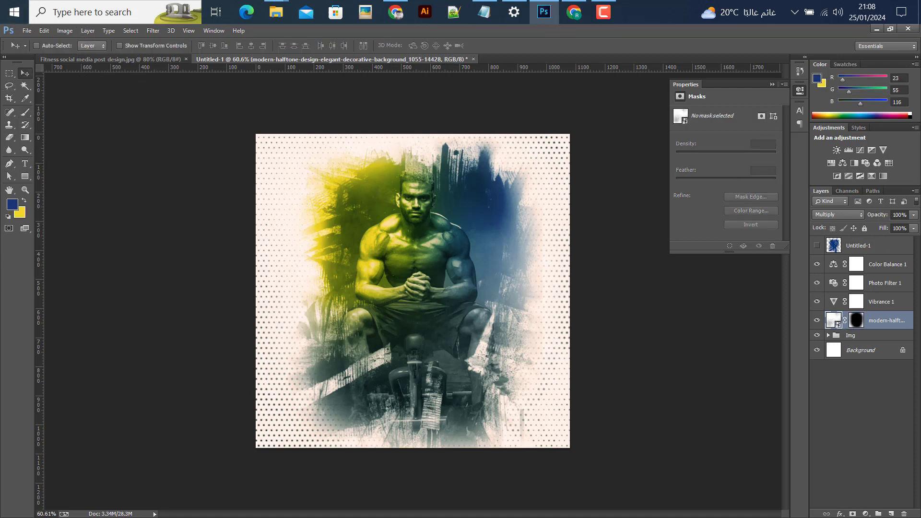
pyautogui.click(912, 229)
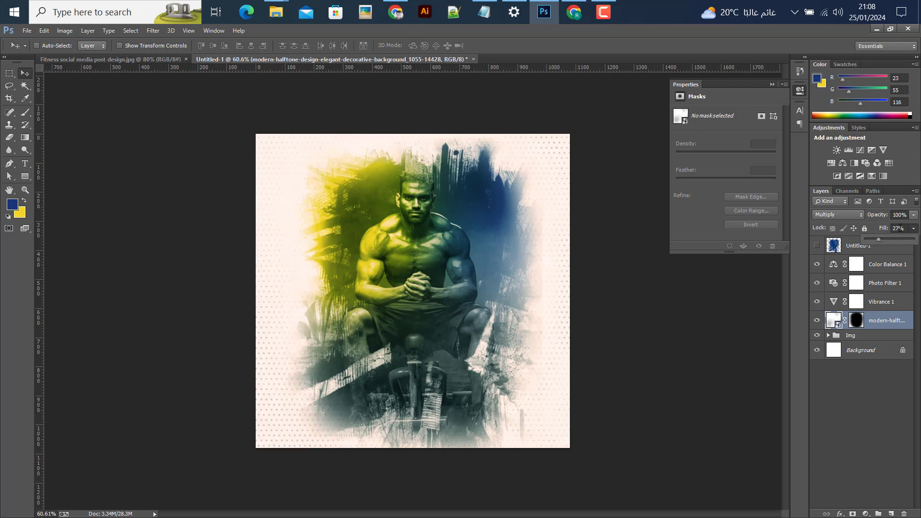
pyautogui.press('Return')
pyautogui.write('5')
pyautogui.press('Return')
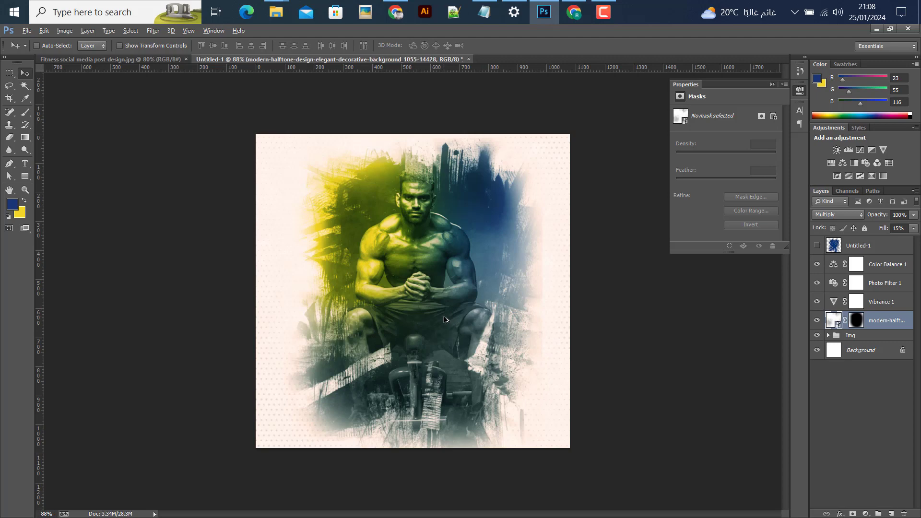
pyautogui.scroll(3, 446, 318)
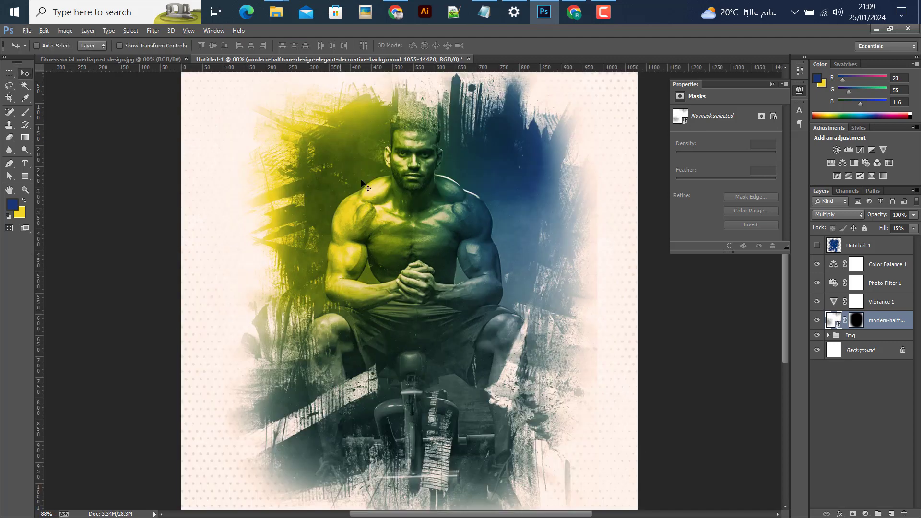
pyautogui.scroll(-1, 404, 262)
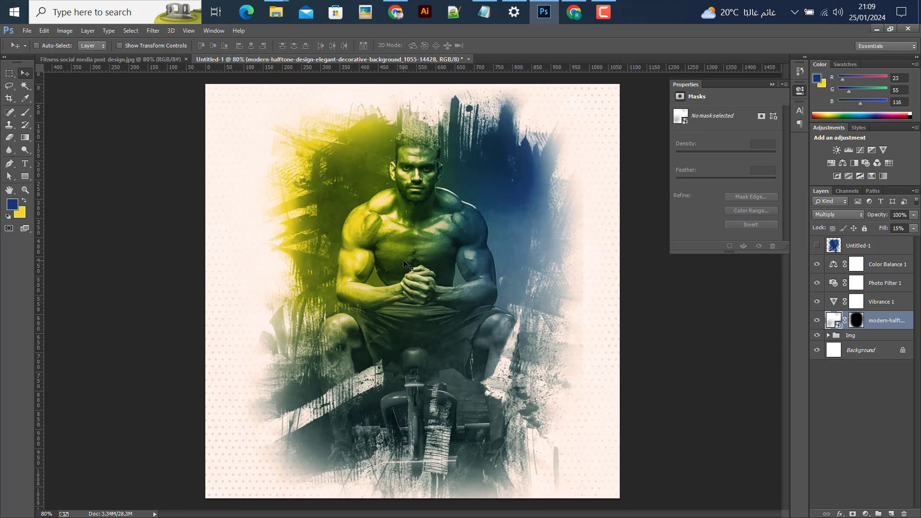
pyautogui.hotkey('ctrl', 'z')
pyautogui.hotkey('ctrl', 'z')
pyautogui.hotkey('ctrl', 'z')
pyautogui.hotkey('ctrl', 'z')
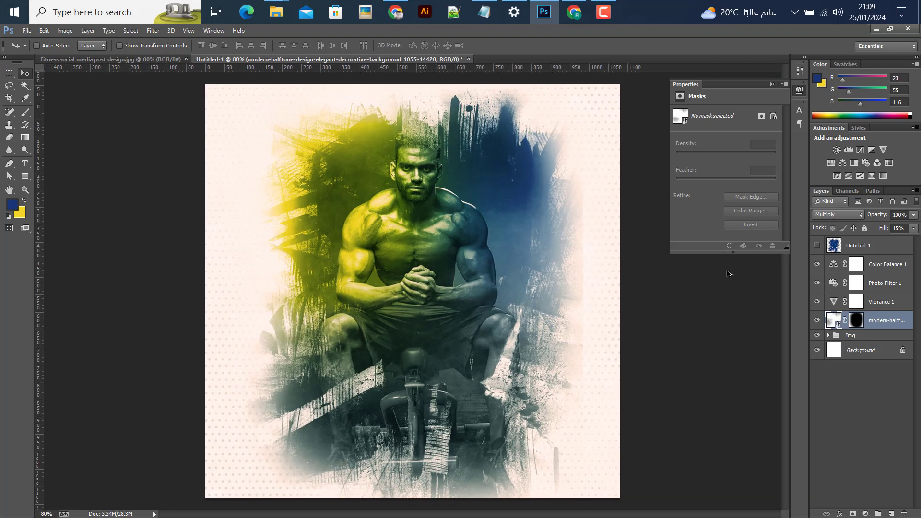
# Step: Toggle Color Balance 1 off and on to compare, then reselect the halftone layer
pyautogui.click(816, 264)
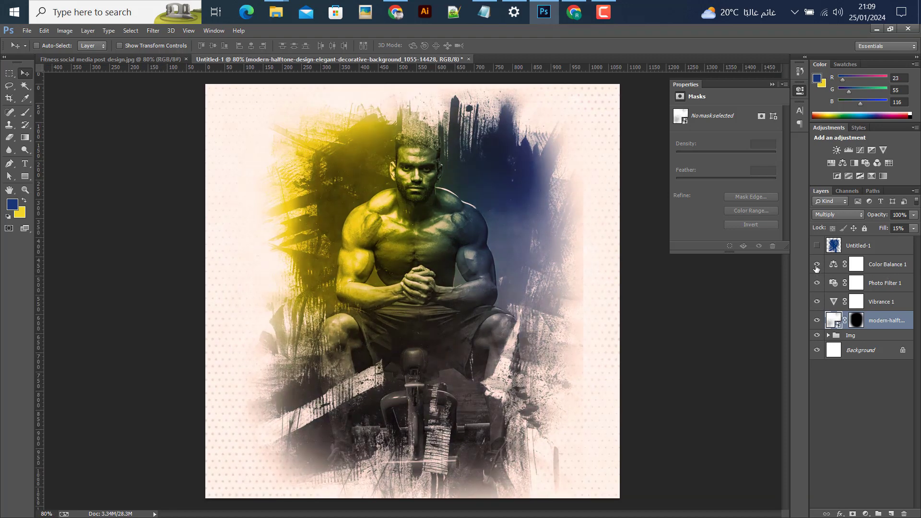
pyautogui.click(816, 265)
pyautogui.click(880, 269)
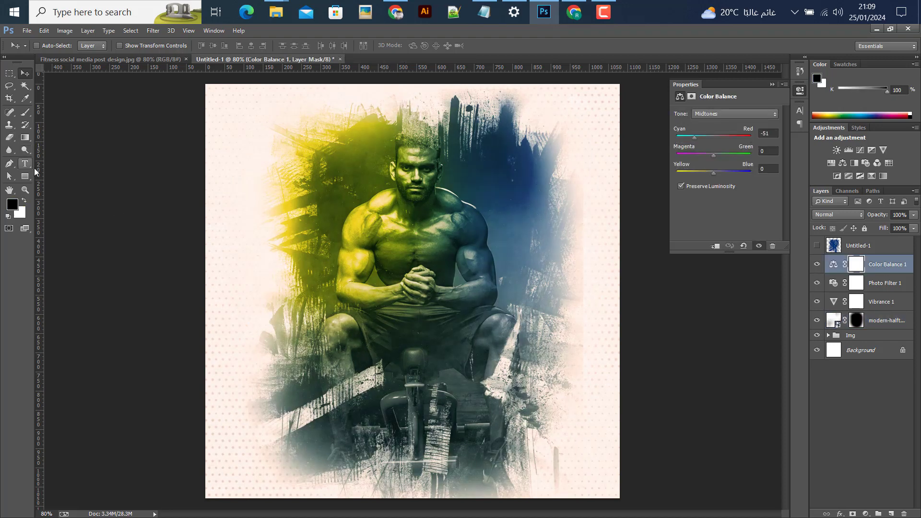
pyautogui.click(886, 321)
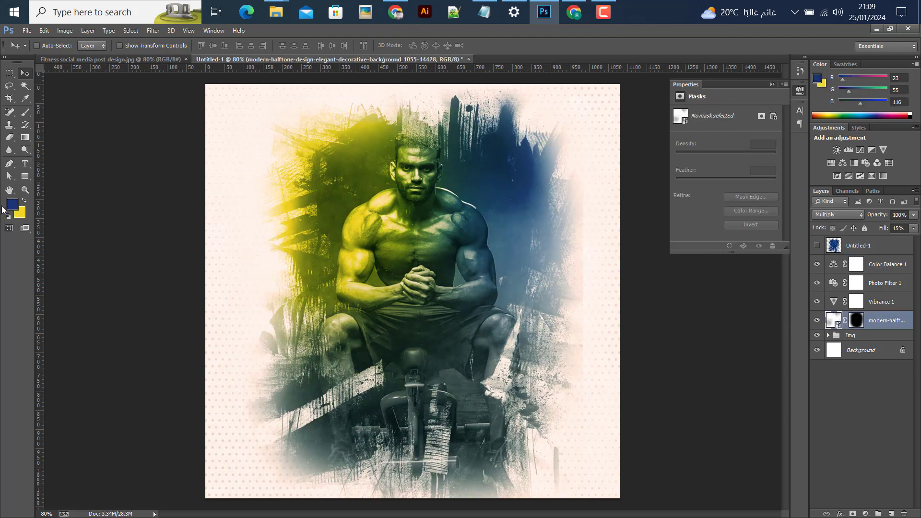
# Step: Type 'FITN' on the poster and move the text to the lower area
pyautogui.click(25, 163)
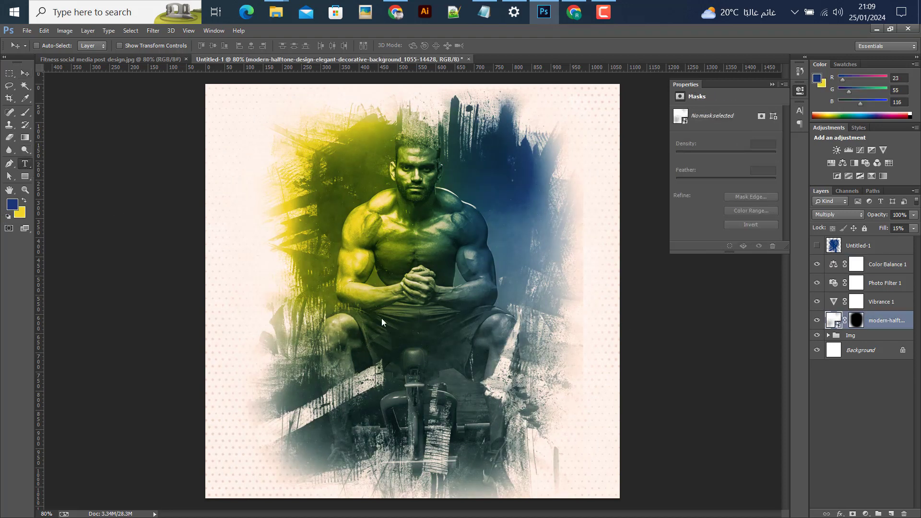
pyautogui.click(261, 305)
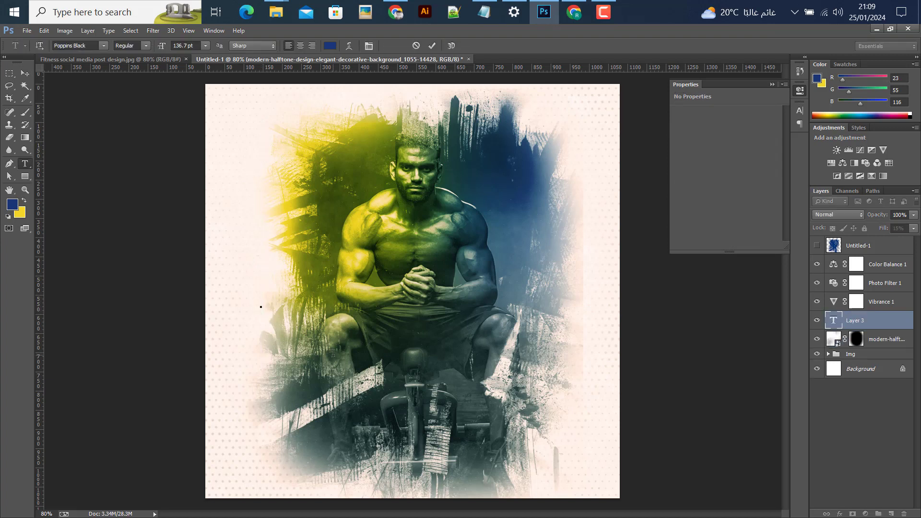
pyautogui.write('F')
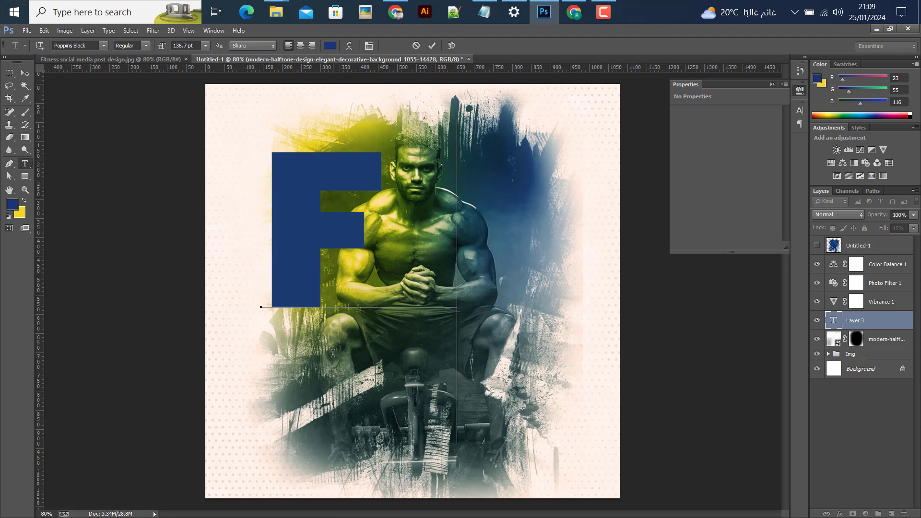
pyautogui.write('ITN')
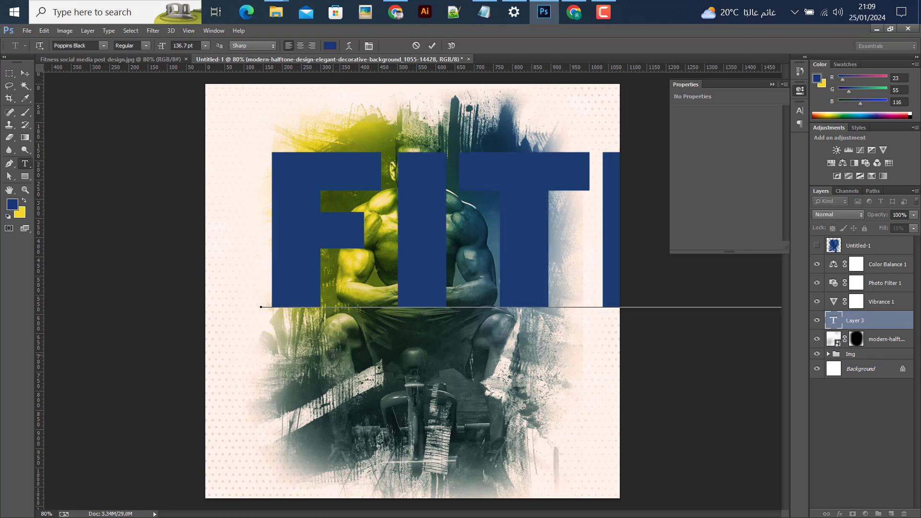
pyautogui.click(25, 73)
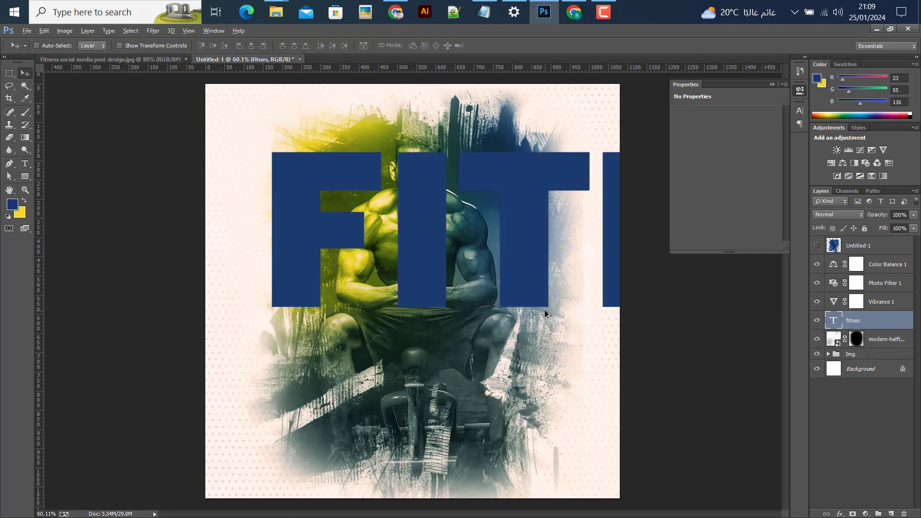
pyautogui.scroll(-3, 533, 284)
pyautogui.moveTo(526, 248); pyautogui.dragTo(445, 329)
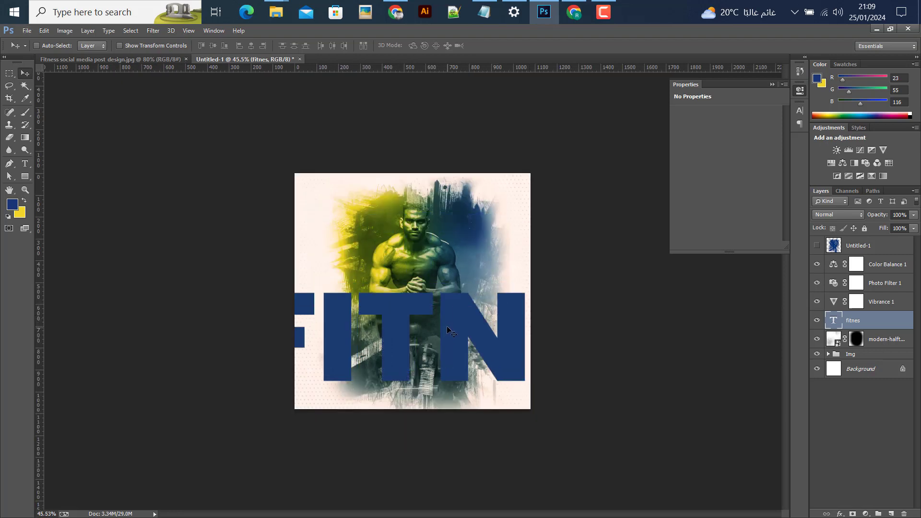
# Step: Shrink the text to about a third and centre it horizontally on the canvas
pyautogui.hotkey('ctrl', 't')
pyautogui.moveTo(677, 275); pyautogui.dragTo(537, 341)
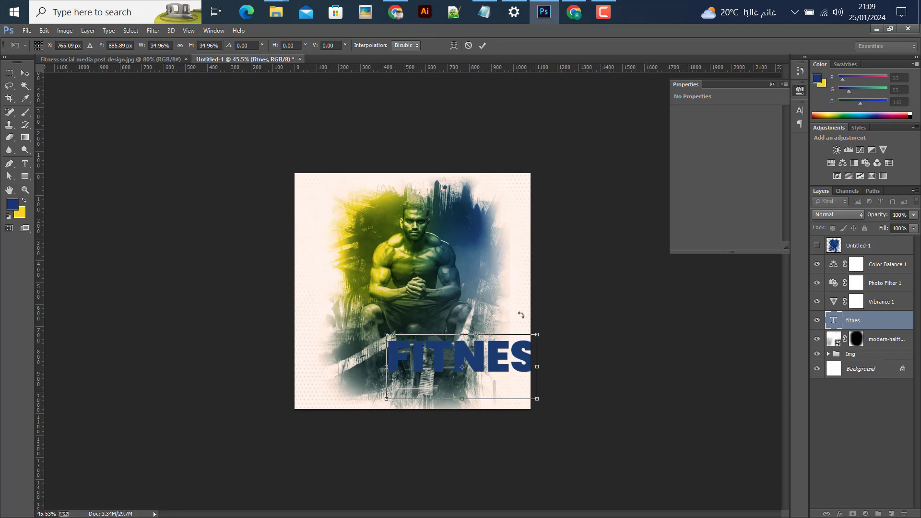
pyautogui.press('Return')
pyautogui.hotkey('ctrl', 'a')
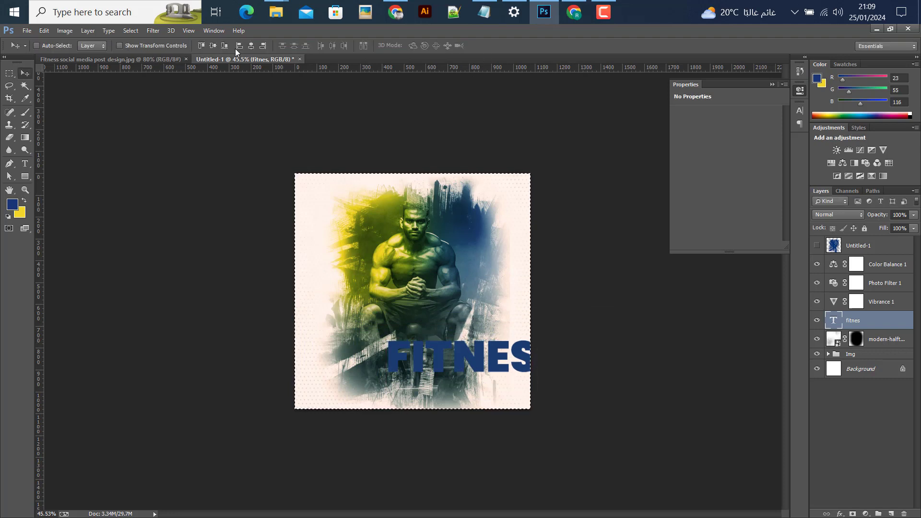
pyautogui.click(253, 44)
pyautogui.hotkey('ctrl', 'd')
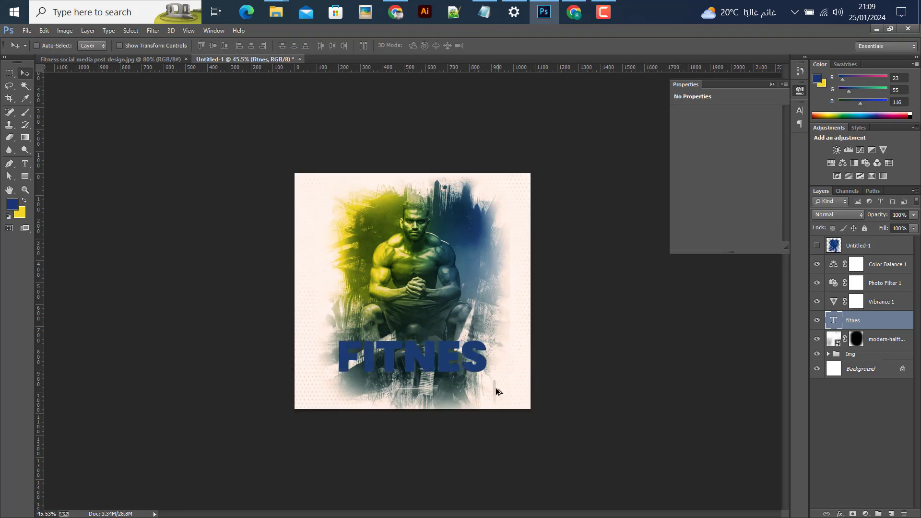
pyautogui.hotkey('ctrl', '+')
pyautogui.hotkey('ctrl', '+')
pyautogui.hotkey('ctrl', '+')
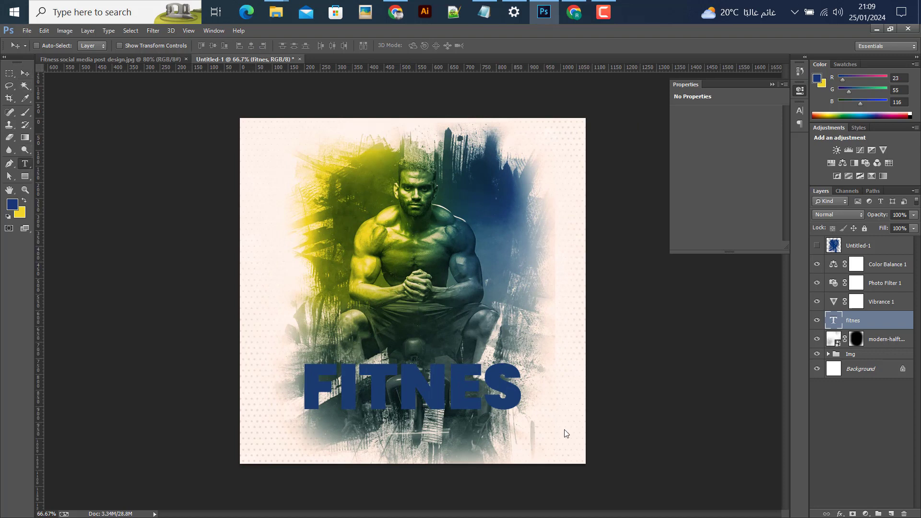
# Step: Complete the word as 'FITNESS' by adding the final S
pyautogui.press('t')
pyautogui.click(517, 391)
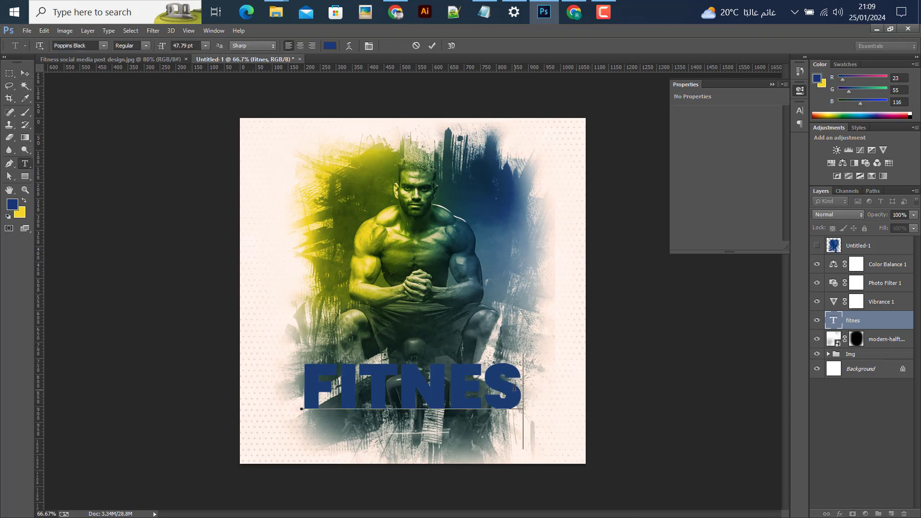
pyautogui.write('S')
pyautogui.click(25, 73)
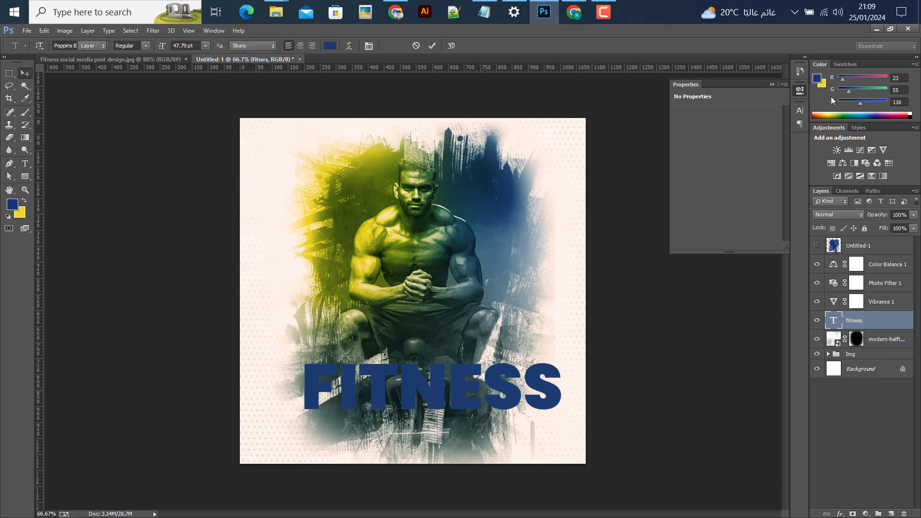
# Step: Set the FITNESS text colour to white in the Character panel
pyautogui.click(799, 110)
pyautogui.click(770, 167)
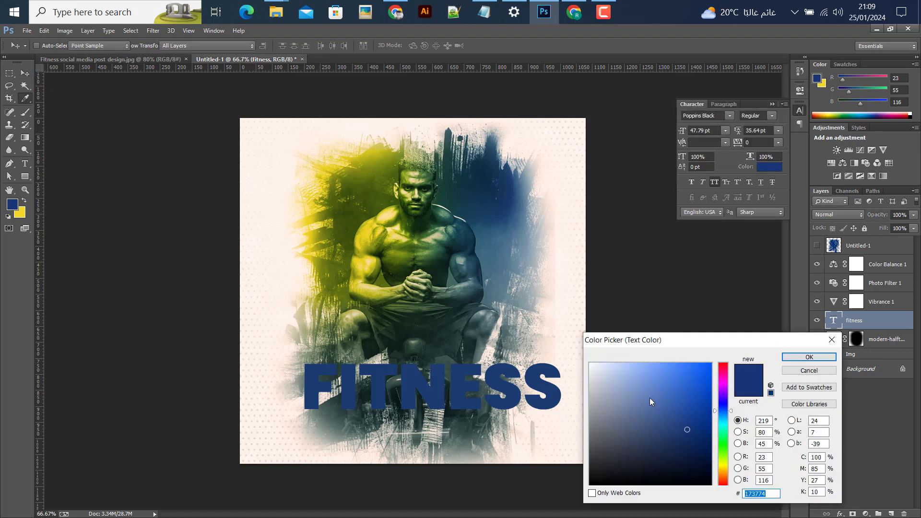
pyautogui.click(590, 364)
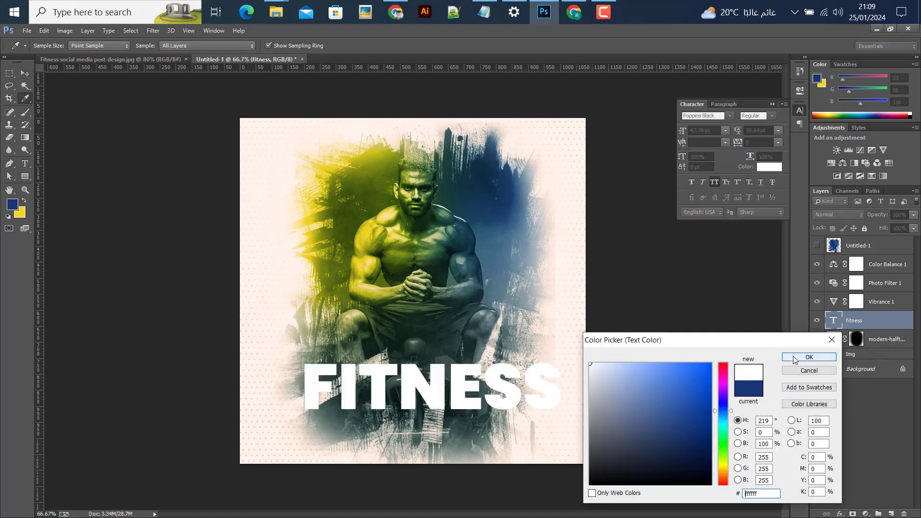
pyautogui.click(809, 357)
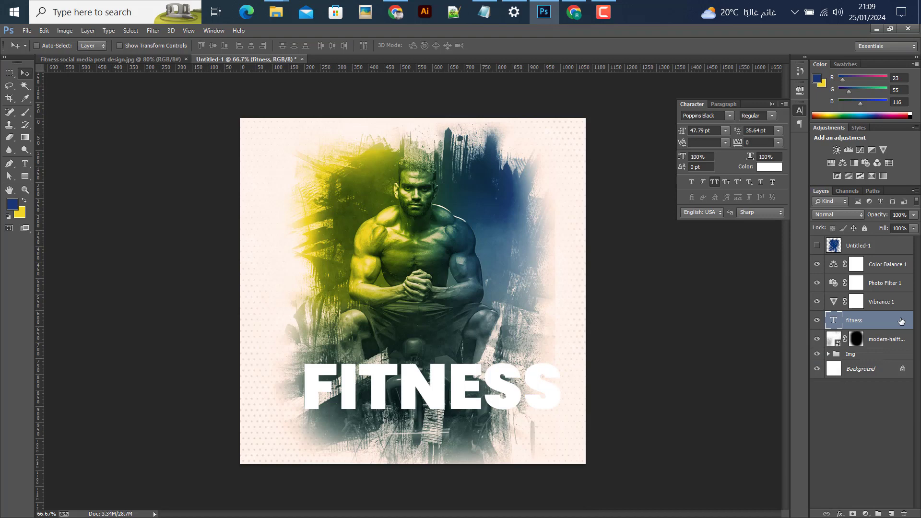
# Step: Give FITNESS a darker drop shadow with 21 px size
pyautogui.doubleClick(901, 321)
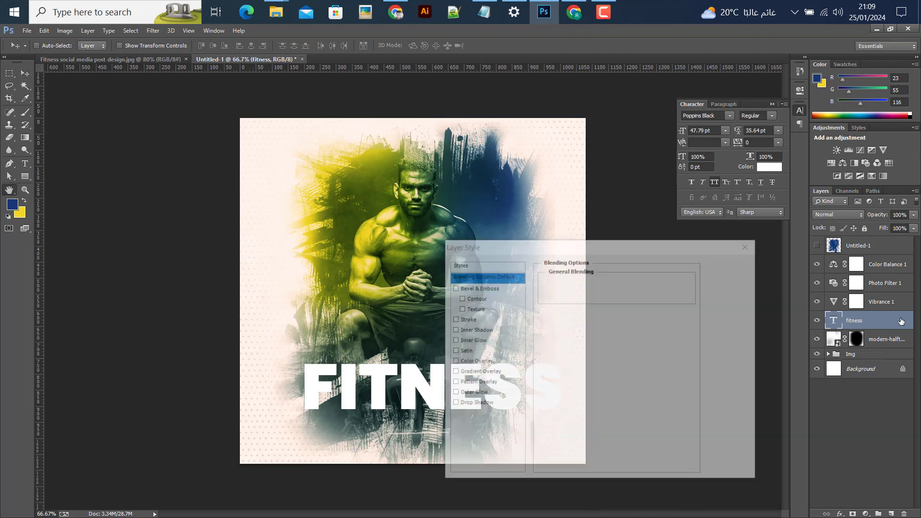
pyautogui.click(474, 403)
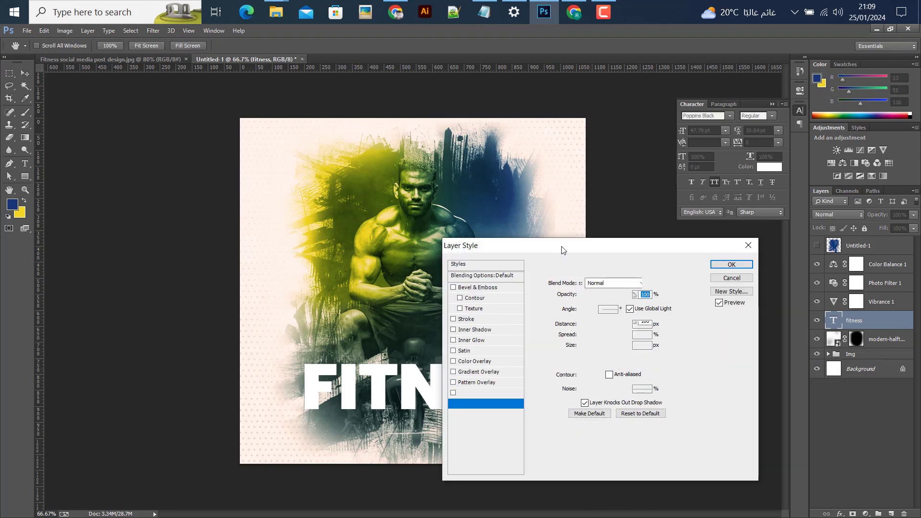
pyautogui.moveTo(527, 245); pyautogui.dragTo(705, 212)
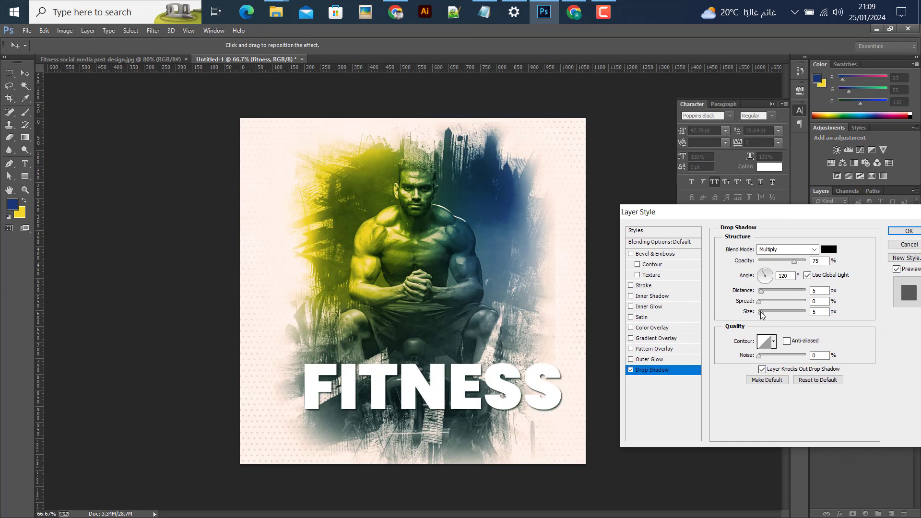
pyautogui.moveTo(761, 312); pyautogui.dragTo(770, 292)
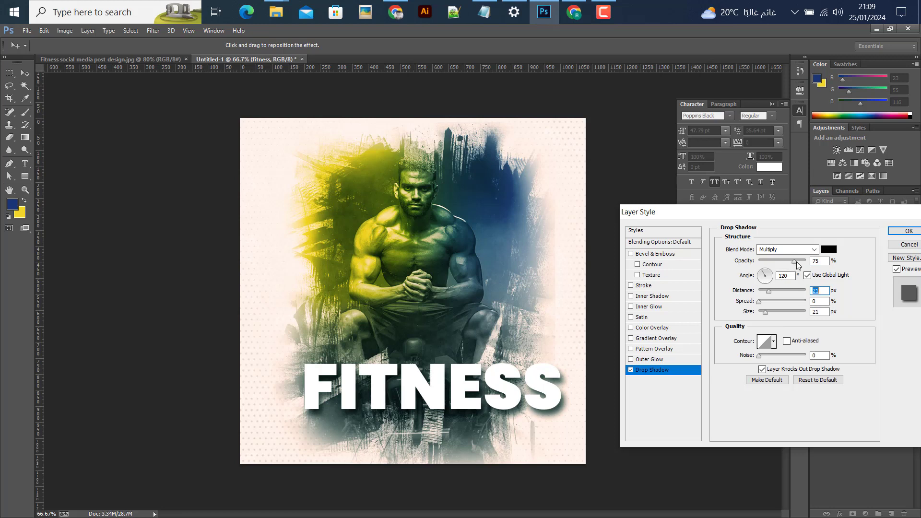
pyautogui.moveTo(796, 260); pyautogui.dragTo(800, 264)
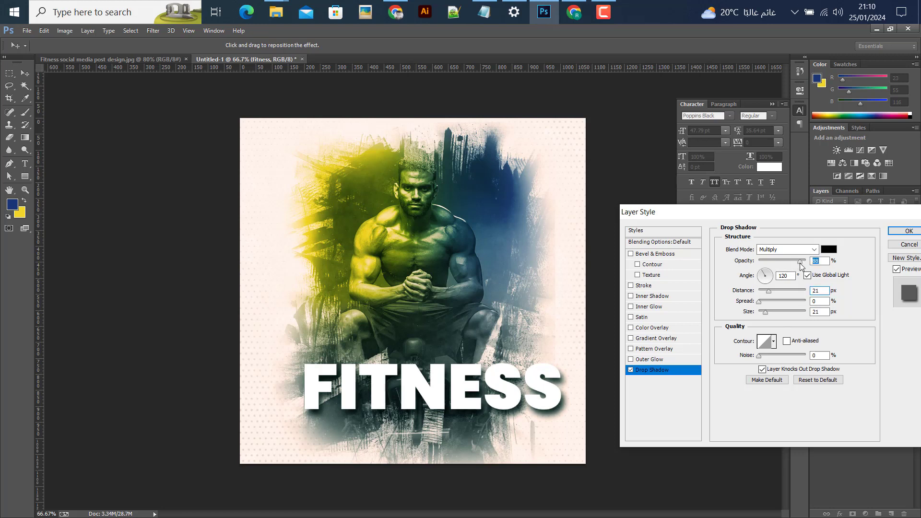
# Step: Add an outer glow to FITNESS with 10 px size, 5% spread and 50% opacity
pyautogui.click(650, 360)
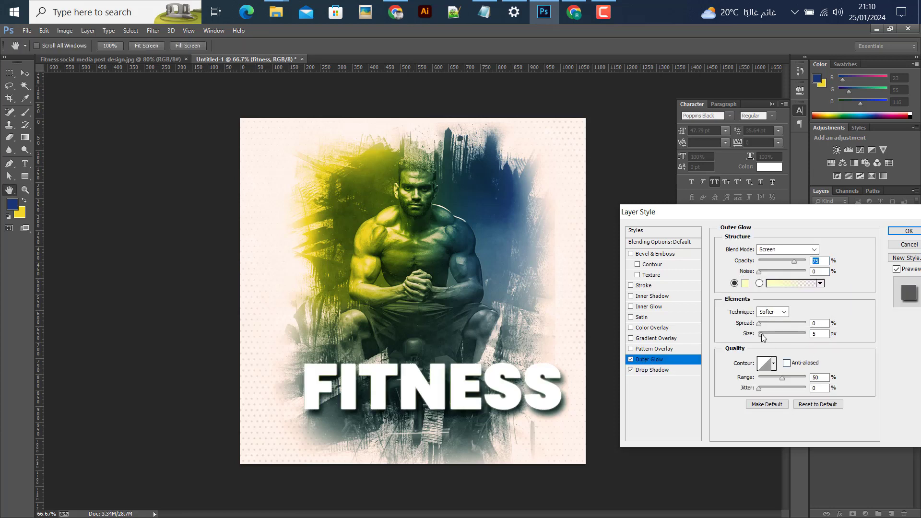
pyautogui.moveTo(762, 335); pyautogui.dragTo(763, 338)
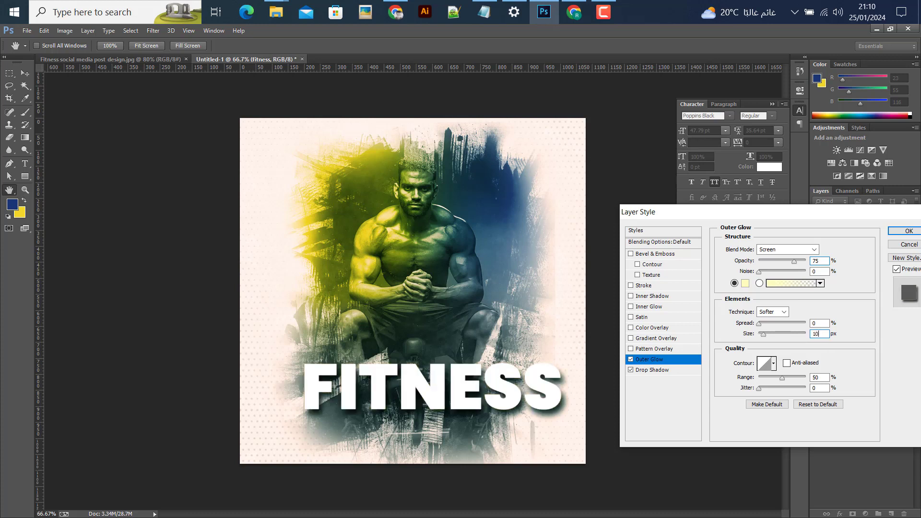
pyautogui.moveTo(764, 324); pyautogui.dragTo(767, 328)
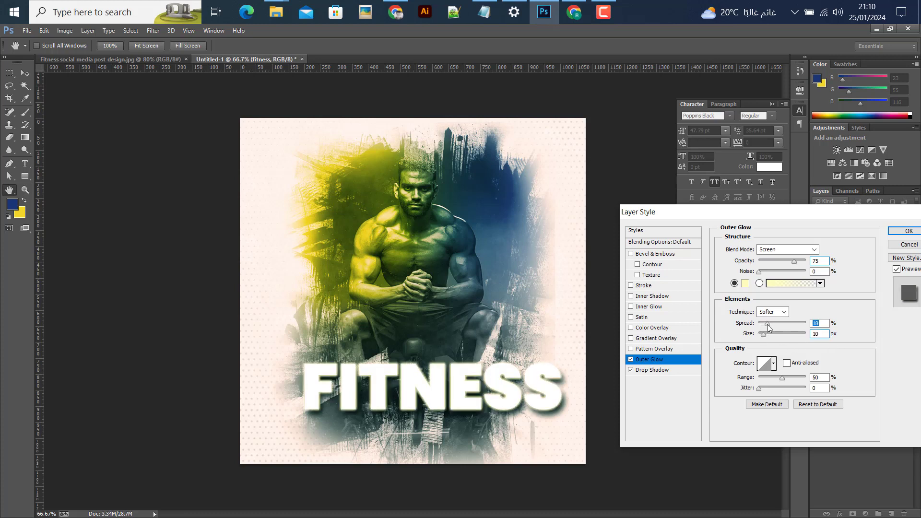
pyautogui.write('5')
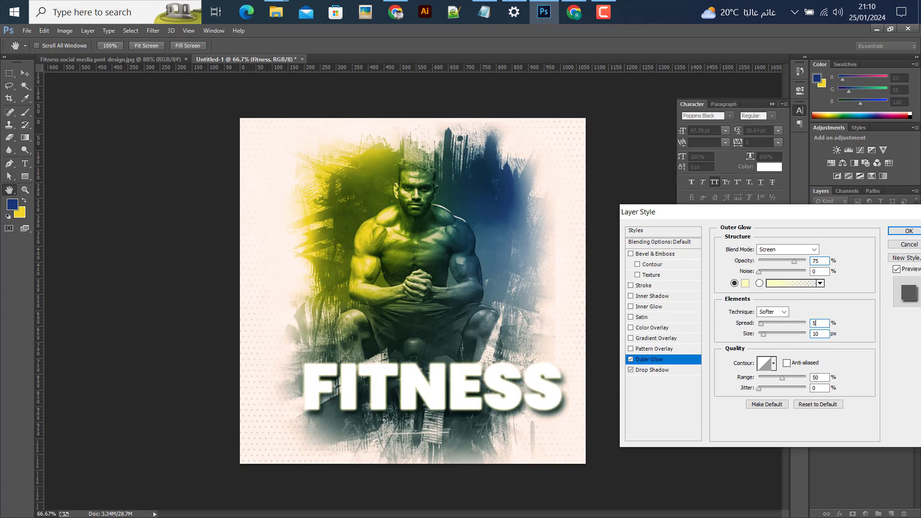
pyautogui.click(794, 261)
pyautogui.write('50')
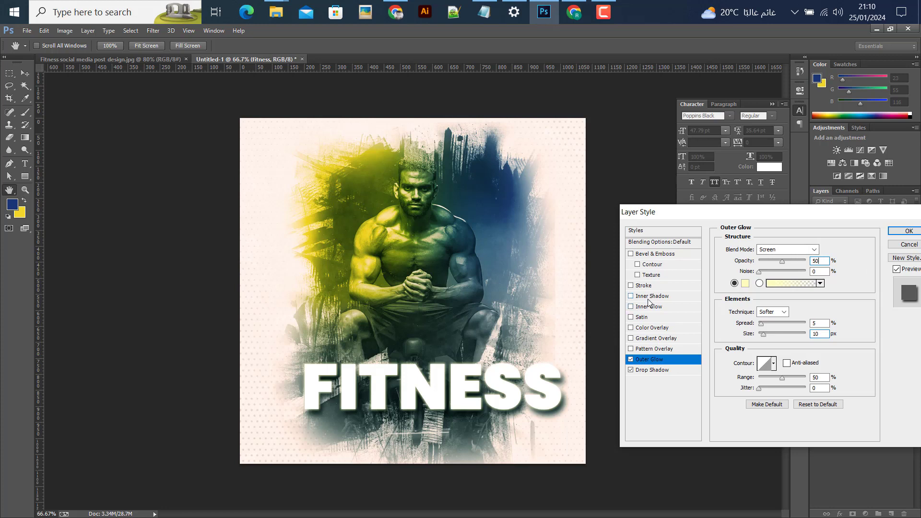
pyautogui.click(655, 338)
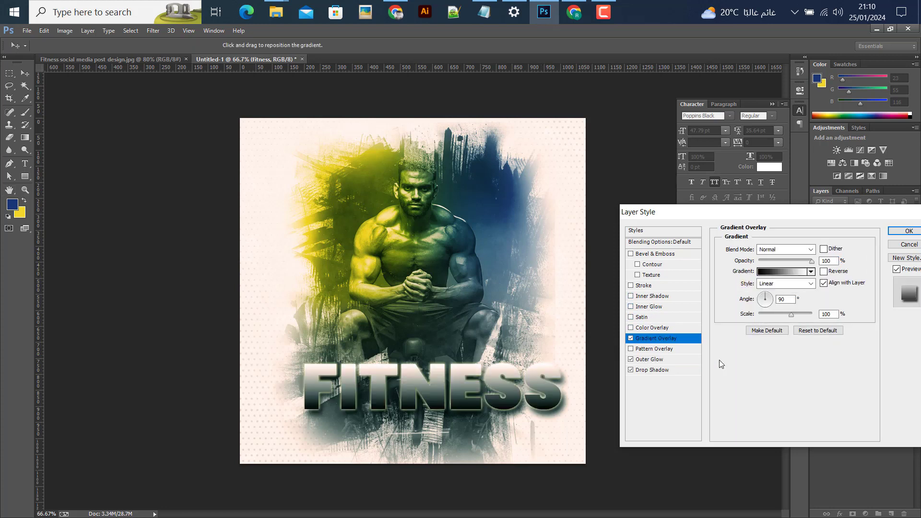
# Step: Give the FITNESS text a photo-sampled dark-blue-to-white gradient overlay at slightly lowered opacity, and apply the style
pyautogui.click(782, 273)
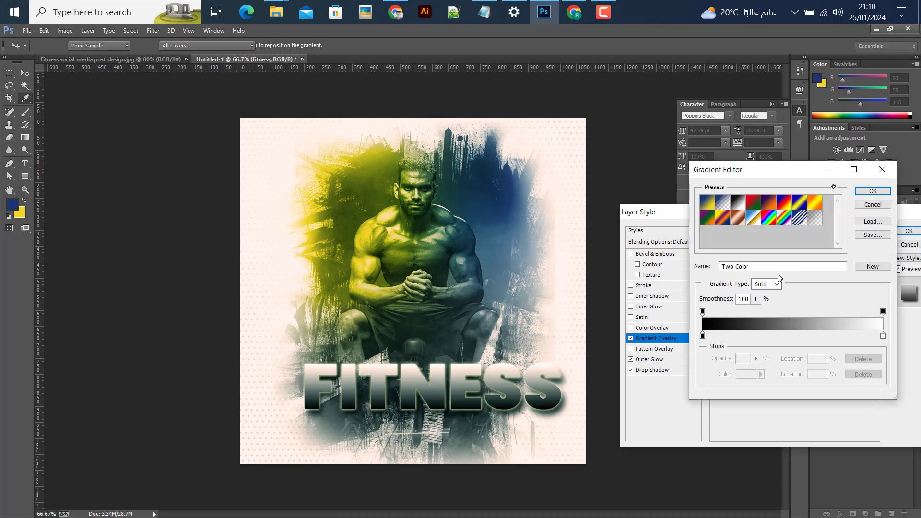
pyautogui.click(702, 336)
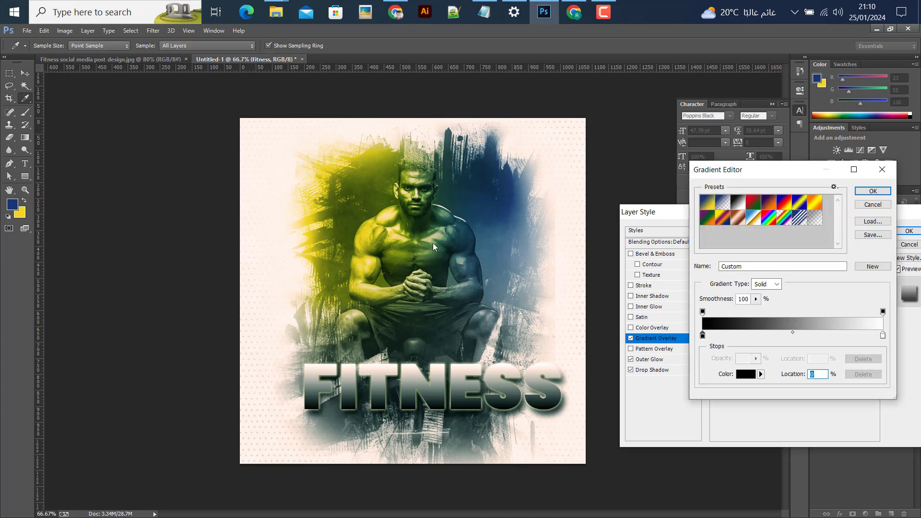
pyautogui.click(746, 375)
pyautogui.click(499, 192)
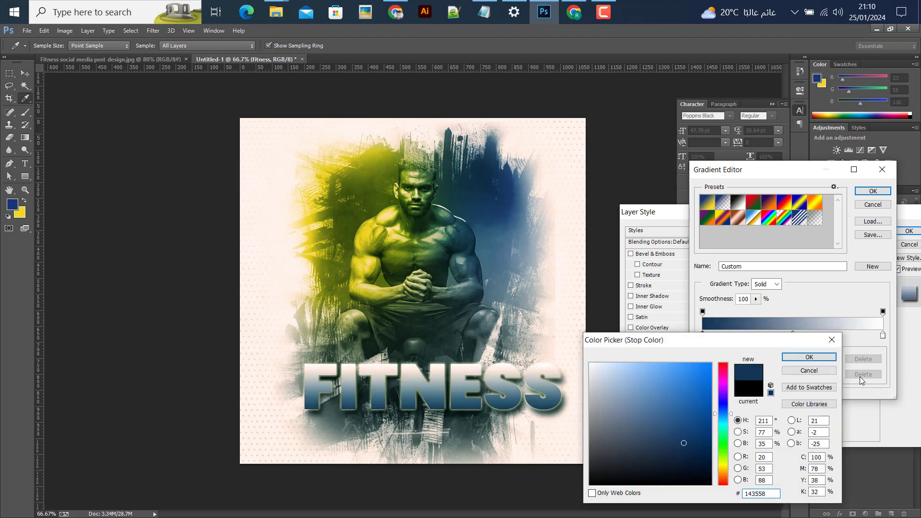
pyautogui.click(818, 358)
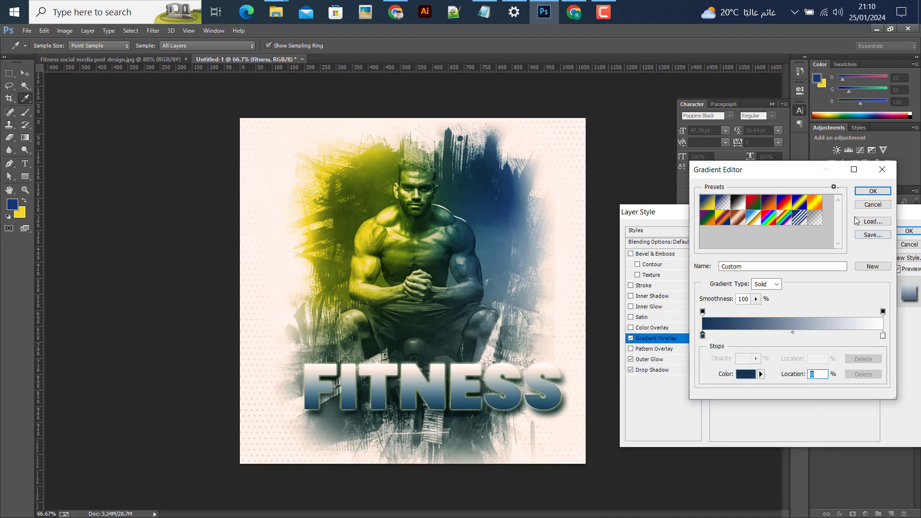
pyautogui.click(872, 191)
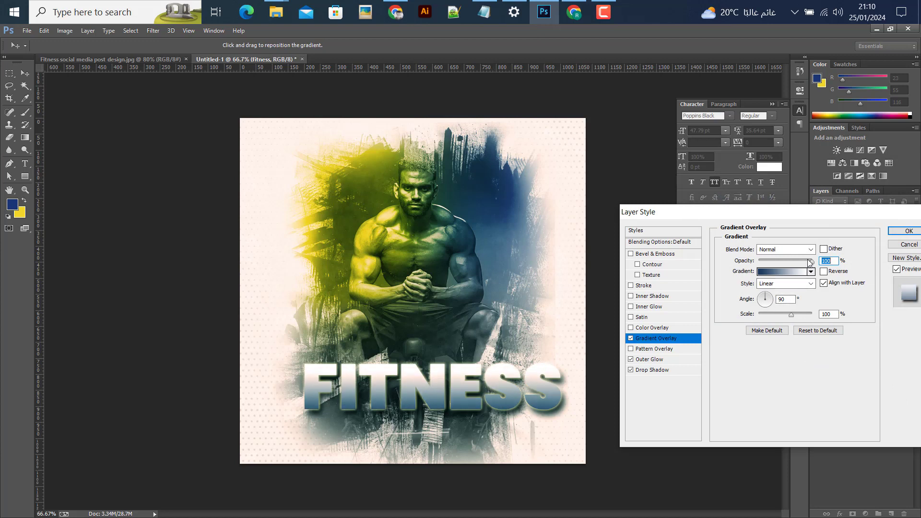
pyautogui.moveTo(809, 262); pyautogui.dragTo(804, 263)
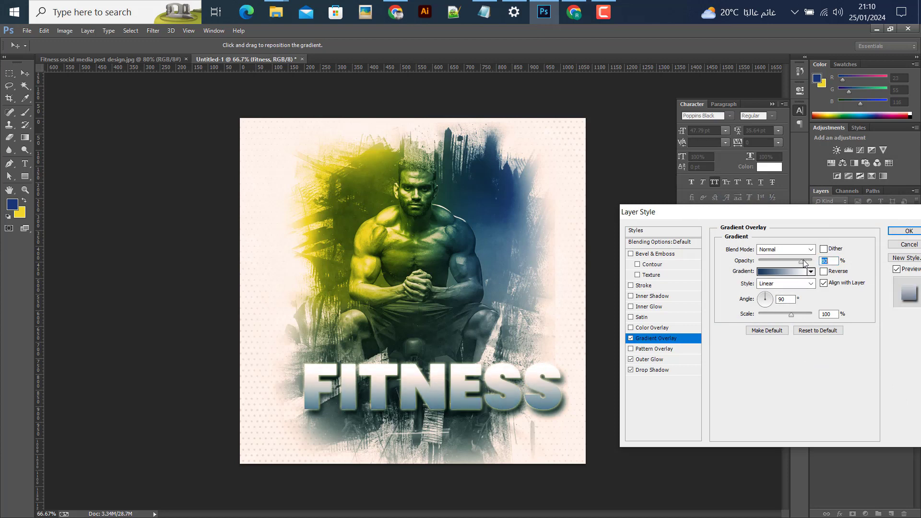
pyautogui.click(908, 231)
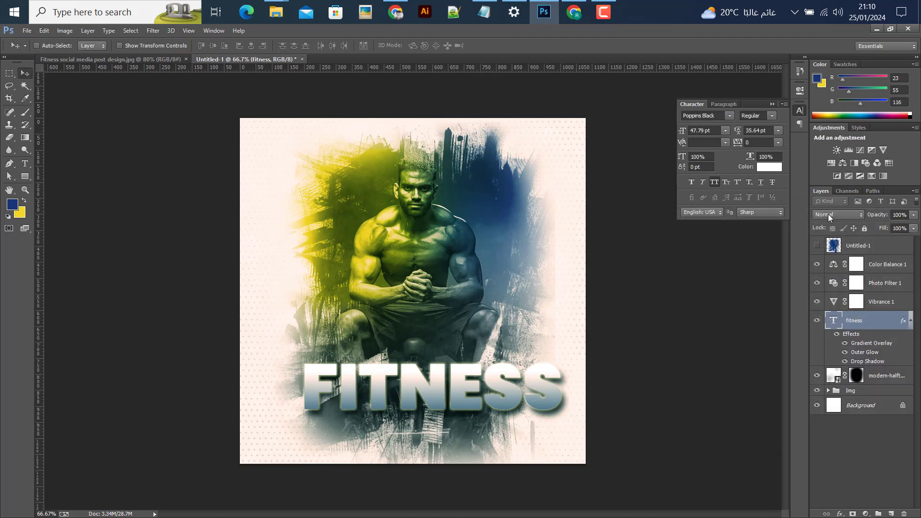
# Step: Switch the fitness type layer to Overlay blending and align it to the canvas's horizontal centre
pyautogui.click(830, 217)
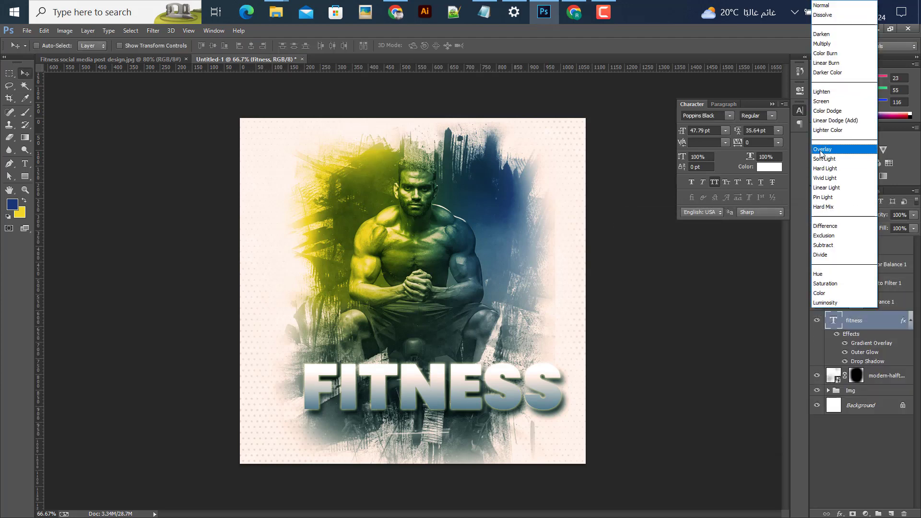
pyautogui.click(822, 150)
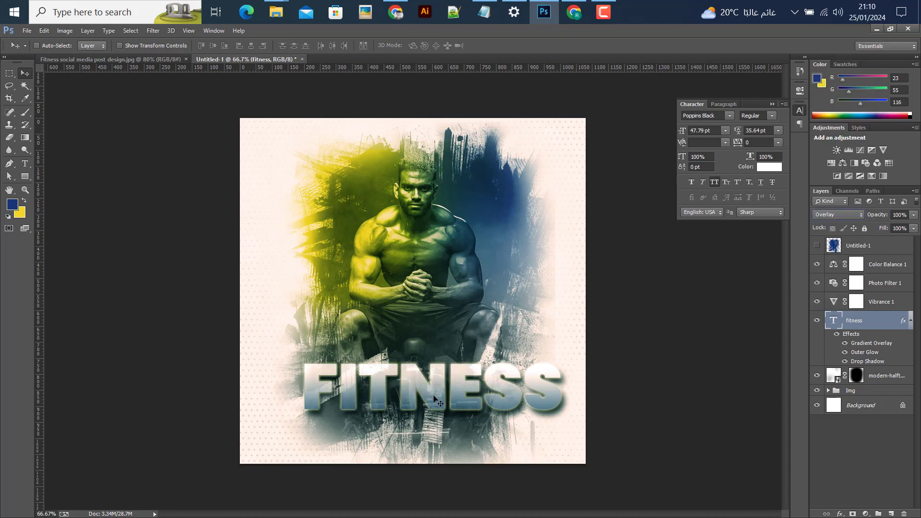
pyautogui.hotkey('ctrl', 'a')
pyautogui.click(250, 46)
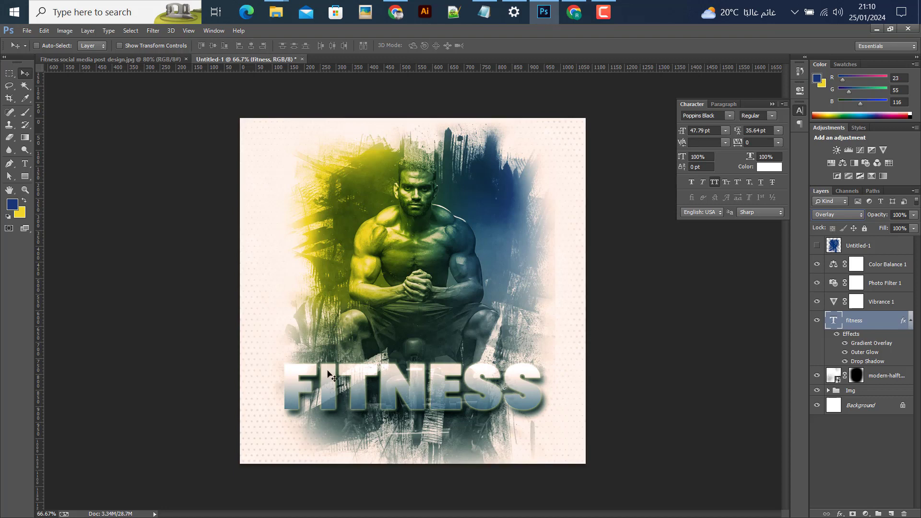
pyautogui.click(910, 321)
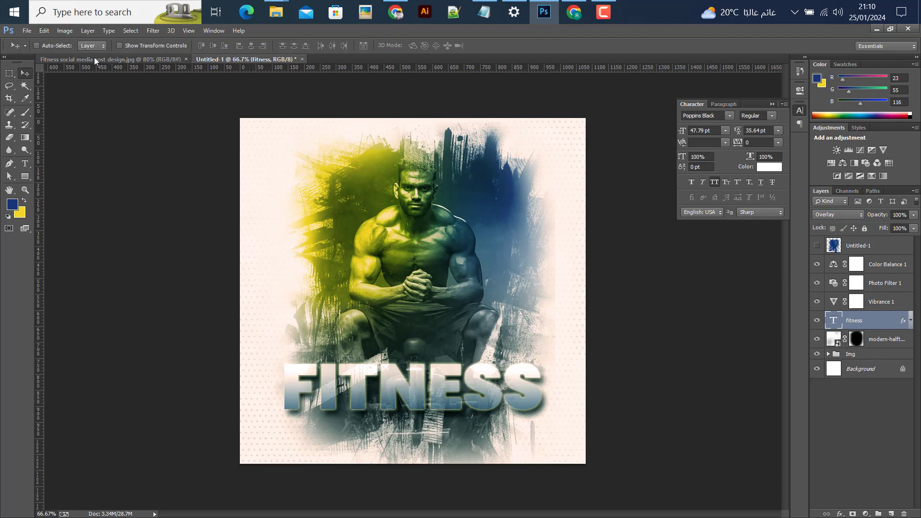
# Step: Compare the design with the reference Fitness post, then delete the Photo Filter 1 adjustment layer
pyautogui.scroll(-1, 354, 224)
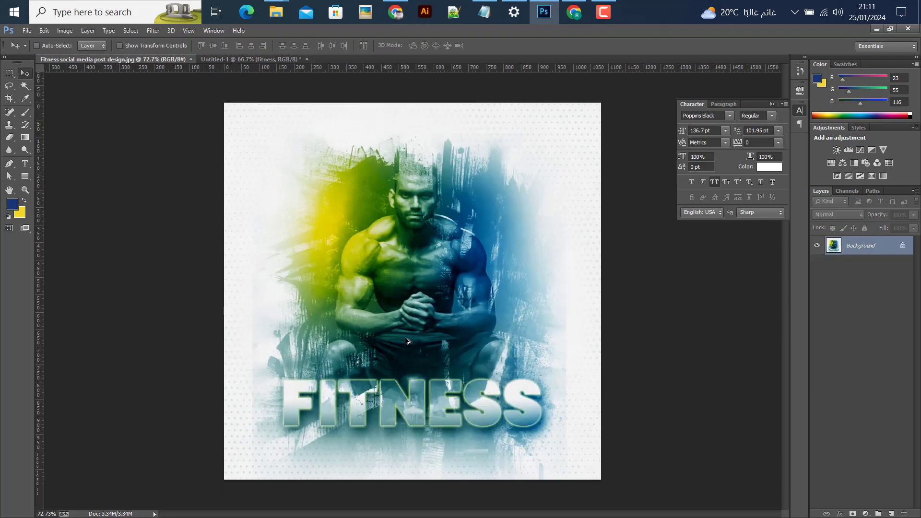
pyautogui.click(223, 59)
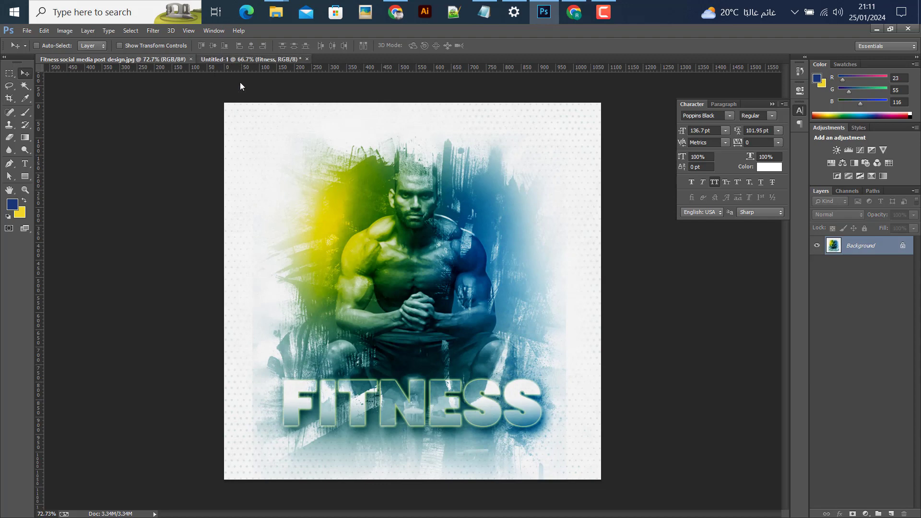
pyautogui.click(153, 60)
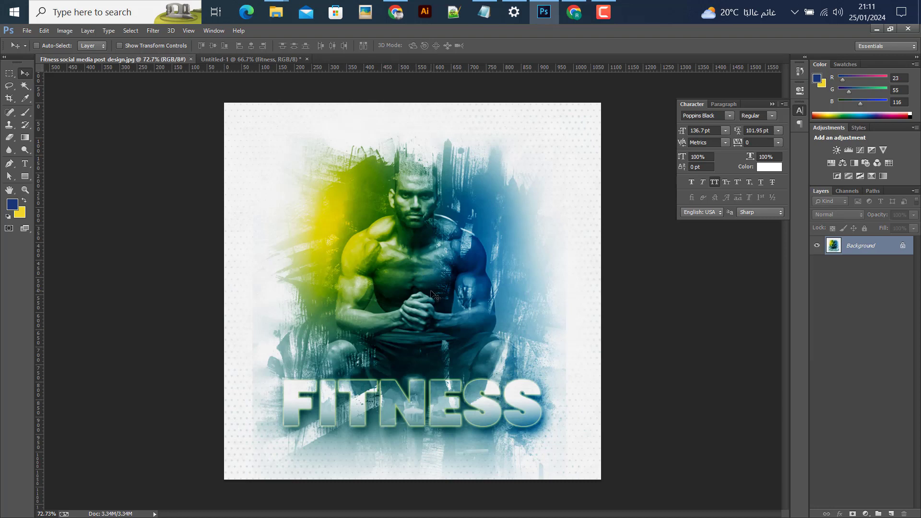
pyautogui.click(229, 61)
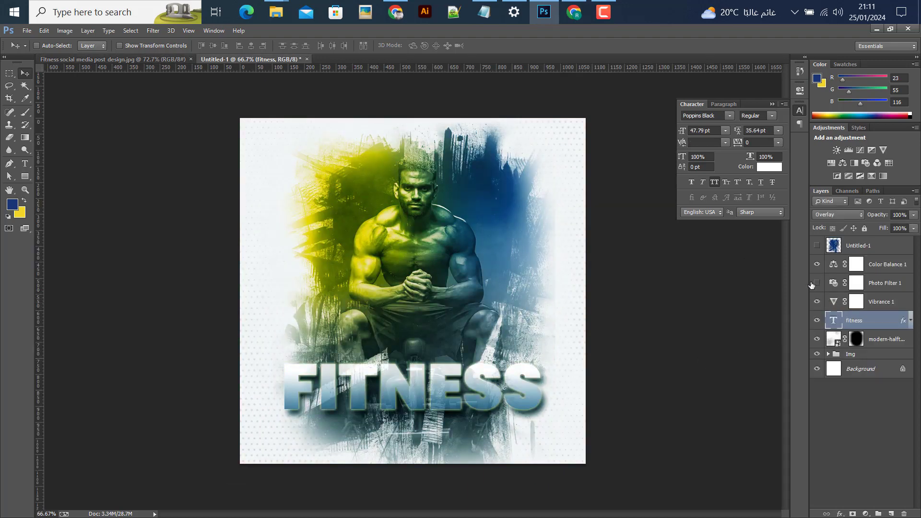
pyautogui.click(888, 286)
pyautogui.press('Delete')
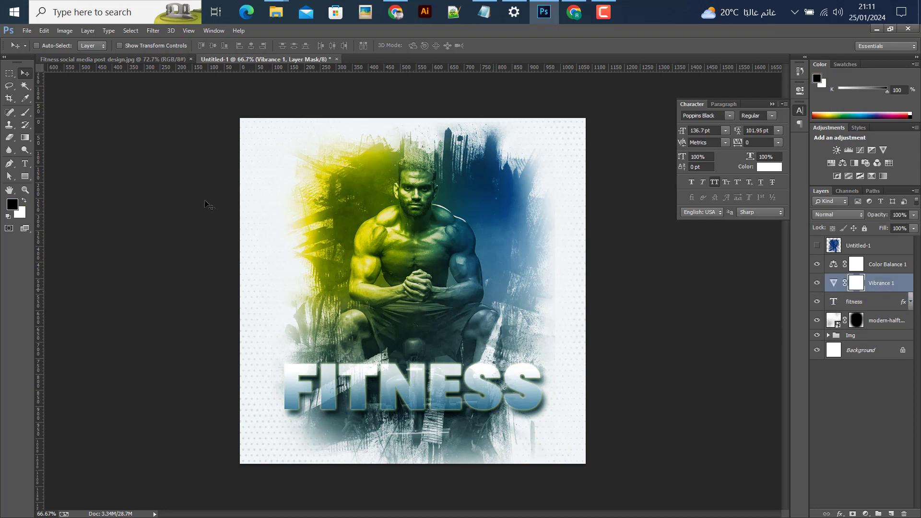
# Step: Flip between the reference Fitness post and Untitled-1 to check the design without the photo filter
pyautogui.click(158, 59)
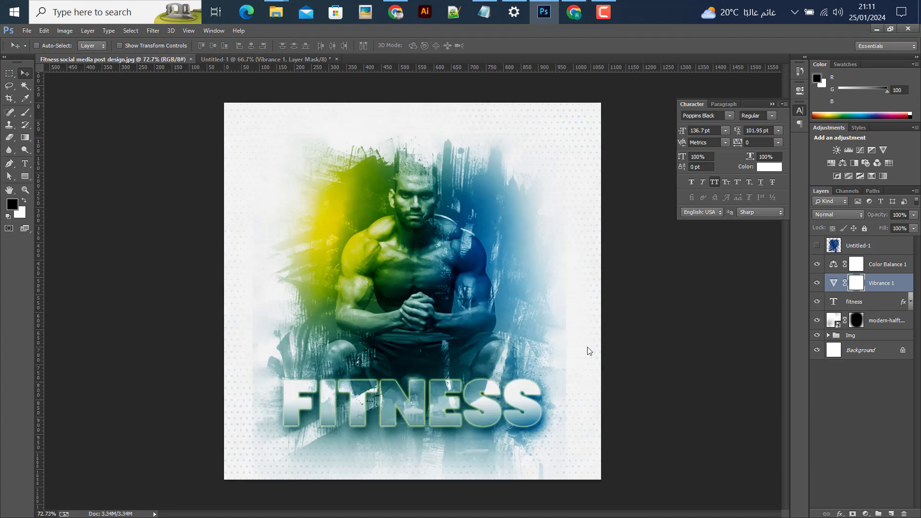
pyautogui.click(226, 59)
pyautogui.click(110, 58)
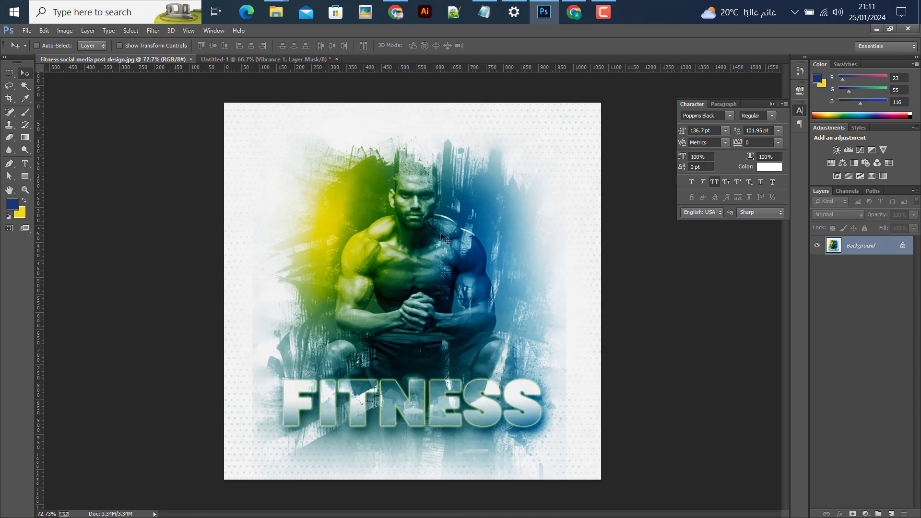
pyautogui.click(255, 60)
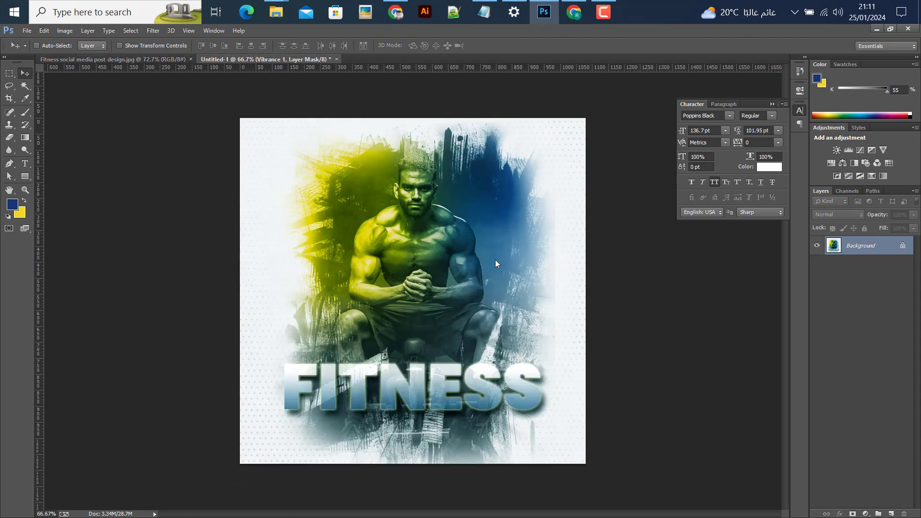